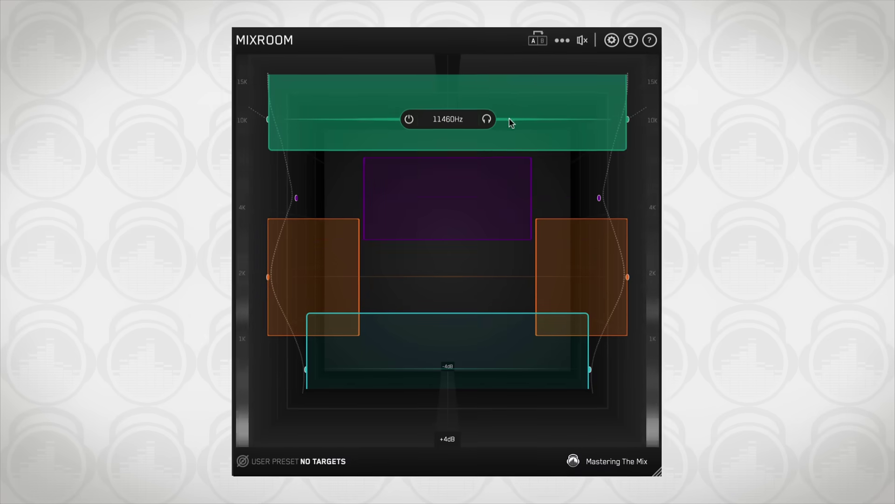
Narrow the purple band to 1.5Q, shift orange toward Mid, enlarge teal, and set orange to about 0.7Q.
scroll(443, 210, up, 3)
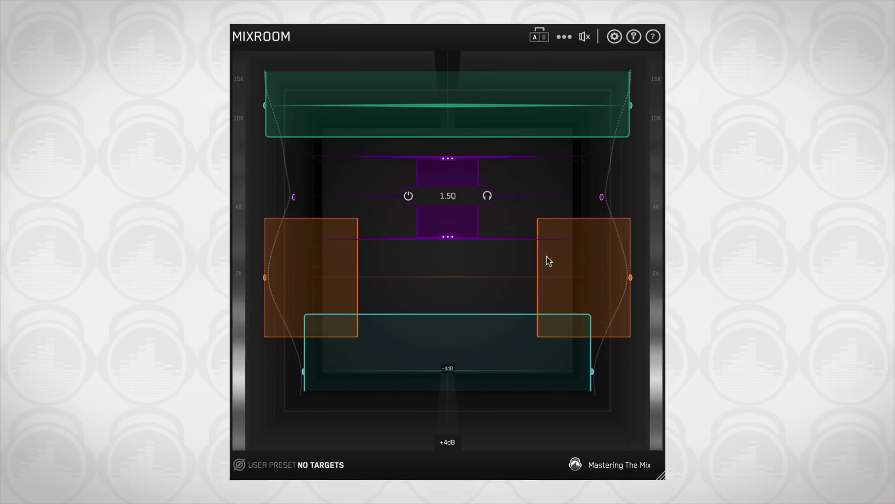
drag(451, 291, 387, 290)
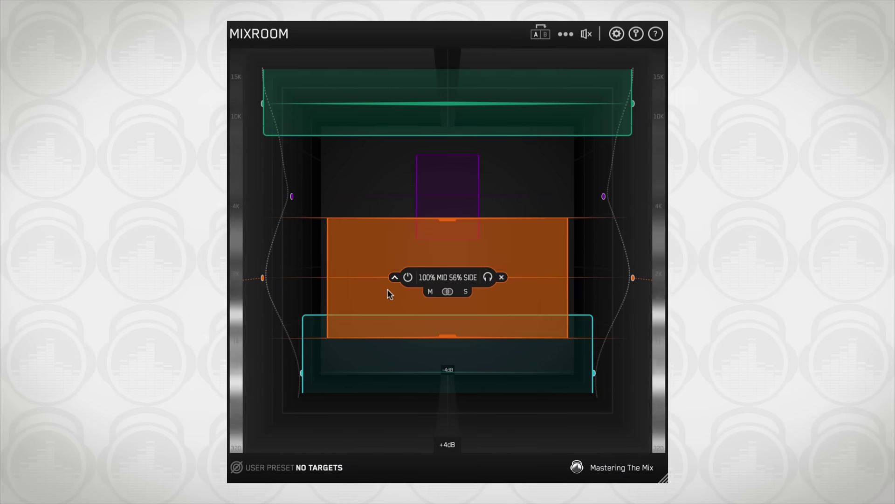
drag(507, 326, 503, 300)
drag(446, 332, 448, 309)
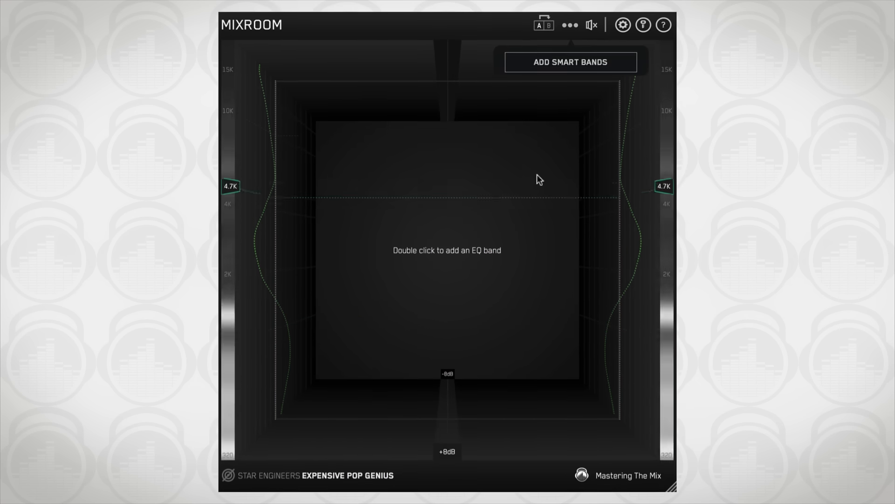
Add smart EQ bands, then choose to load a reference track from the target preset list.
click(547, 62)
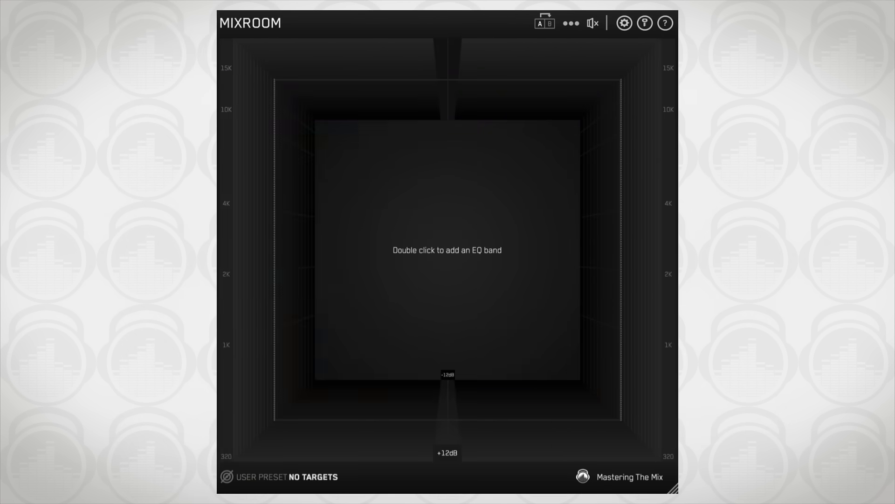
click(265, 475)
mouse_move(295, 449)
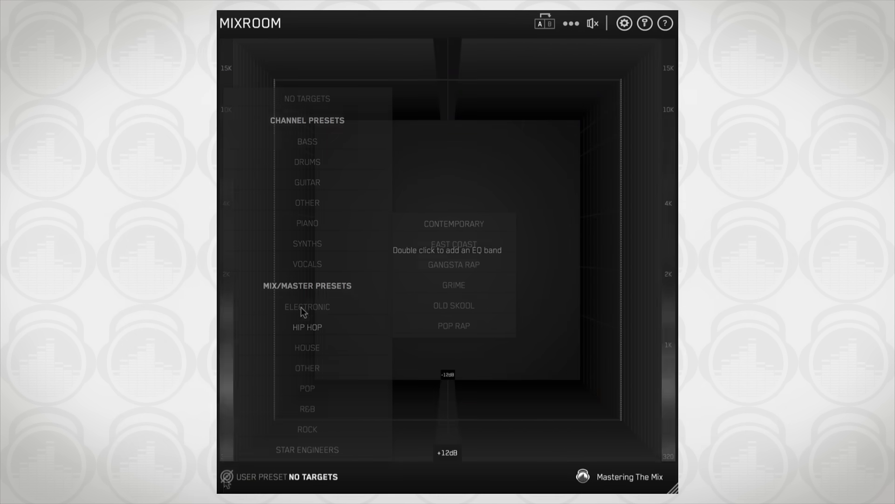
Load Your Favourite Mix.wav, mark two full-bodied sections, and create targets from them.
mouse_move(517, 294)
mouse_down()
mouse_move(468, 322)
mouse_move(475, 309)
mouse_up()
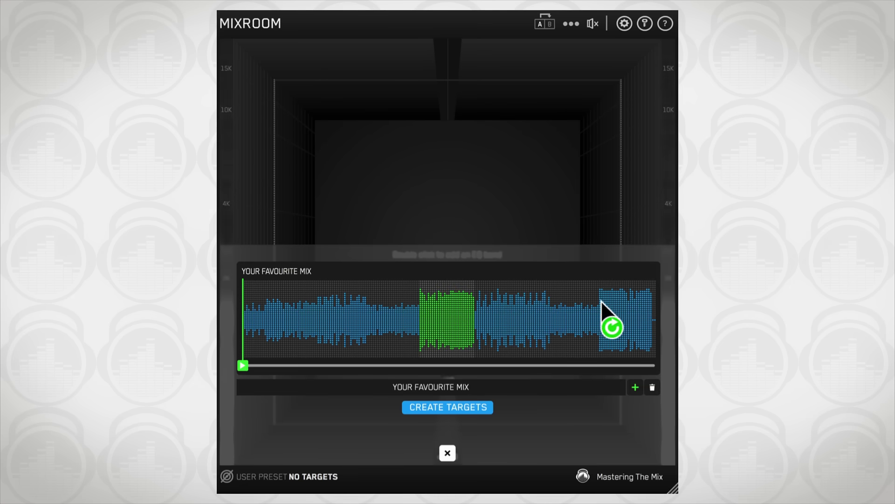
drag(601, 302, 653, 301)
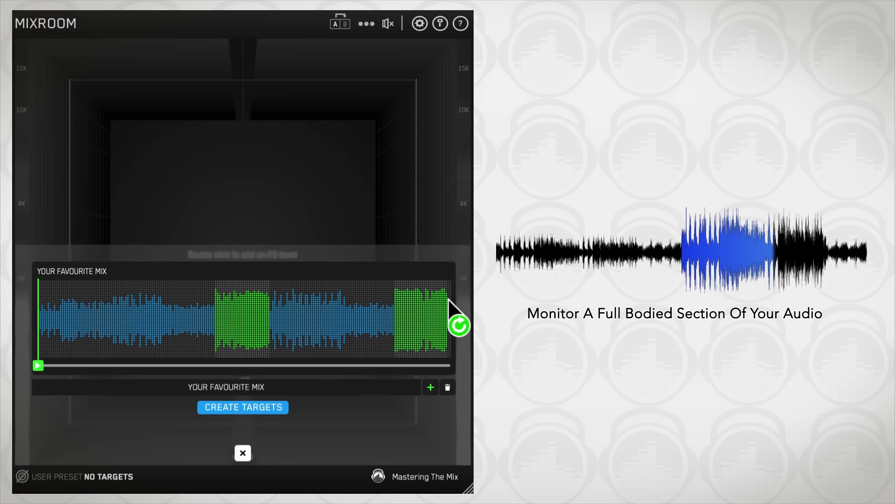
click(275, 407)
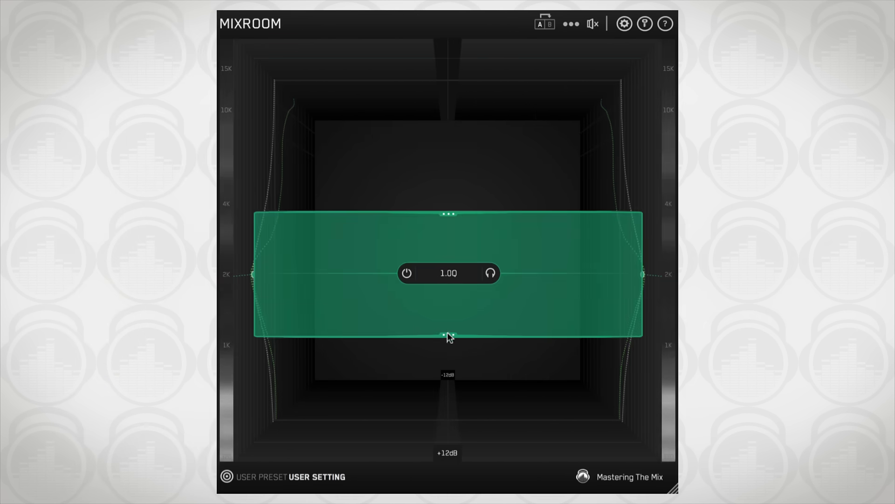
Add a high-frequency band, cut the purple band to -3.7dB, then add four smart bands.
double_click(370, 138)
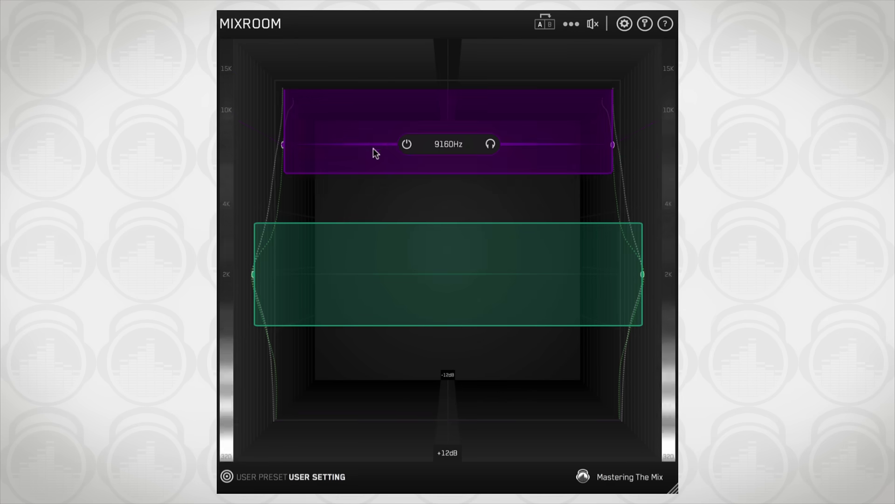
drag(376, 153, 354, 230)
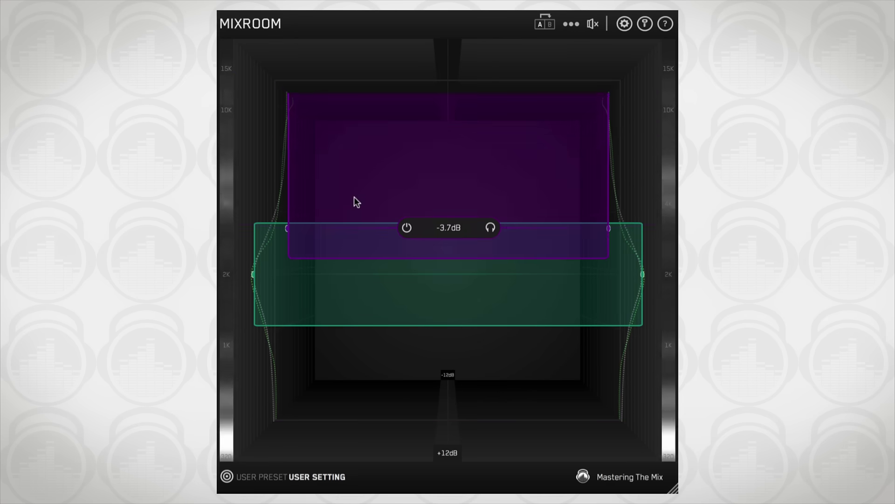
click(447, 226)
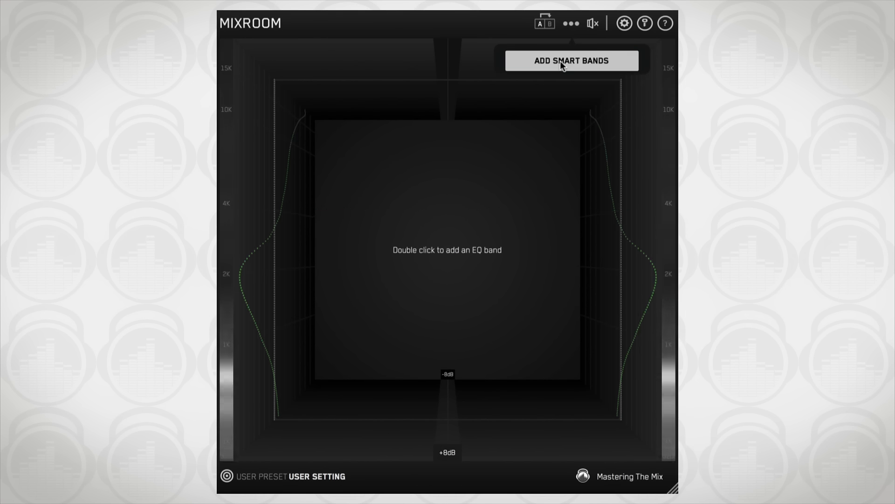
click(560, 61)
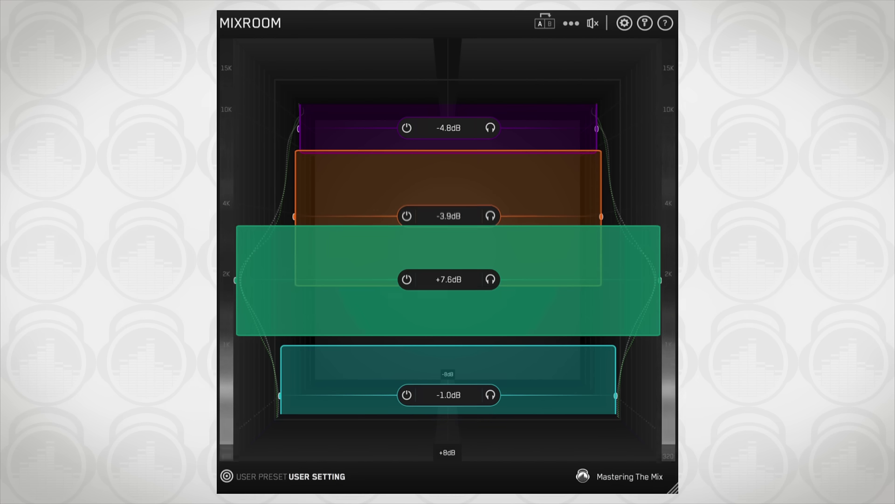
Move the soloed orange band to 1190Hz and narrow it, and set the green band mostly to side.
click(491, 215)
drag(518, 220, 499, 187)
click(490, 185)
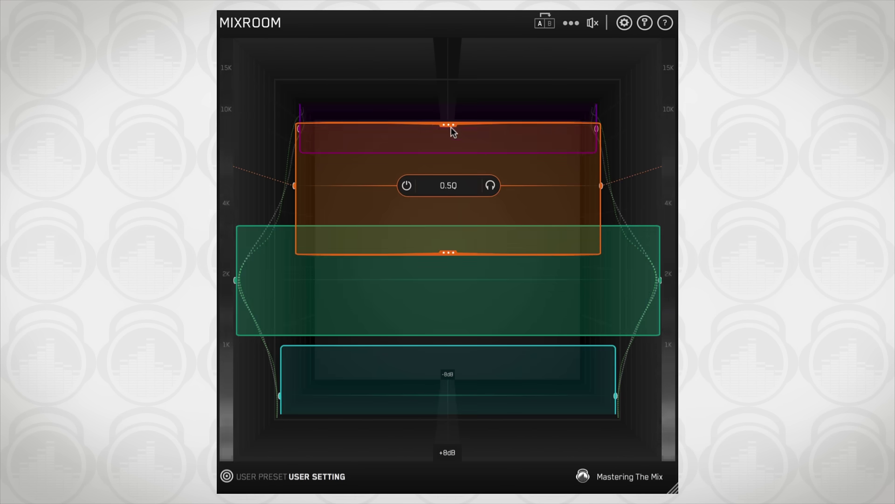
drag(452, 126, 451, 146)
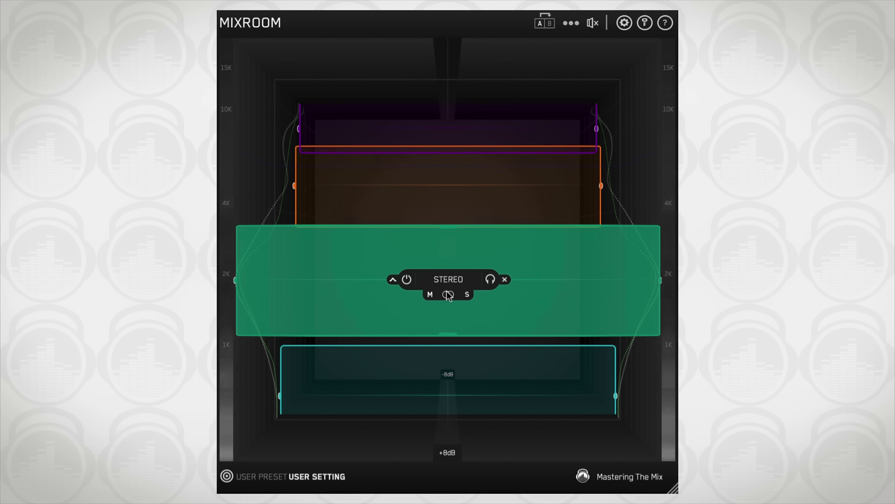
drag(449, 296, 472, 294)
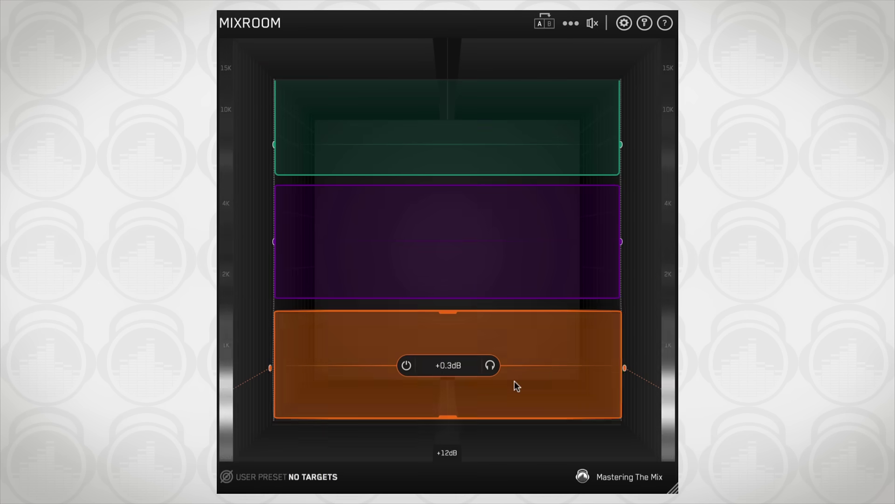
Boost the three bands and lower the output gain to -3.7dB.
scroll(515, 384, down, 10)
scroll(517, 268, up, 10)
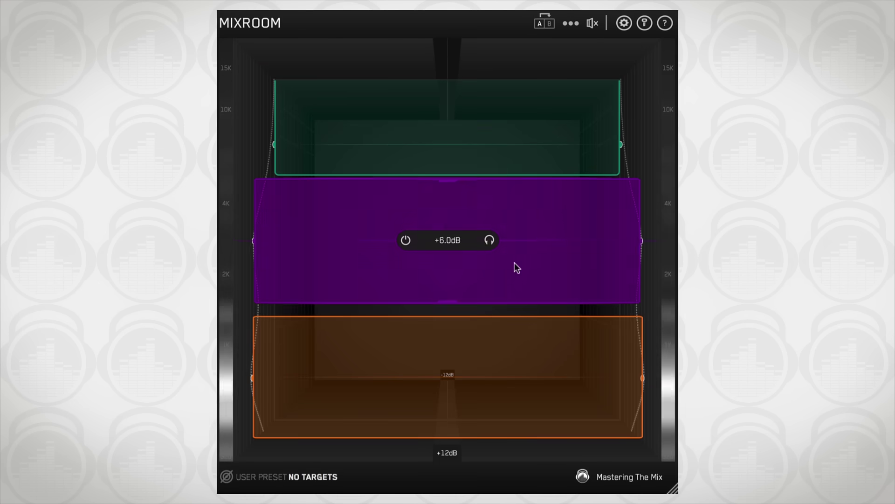
scroll(515, 147, up, 5)
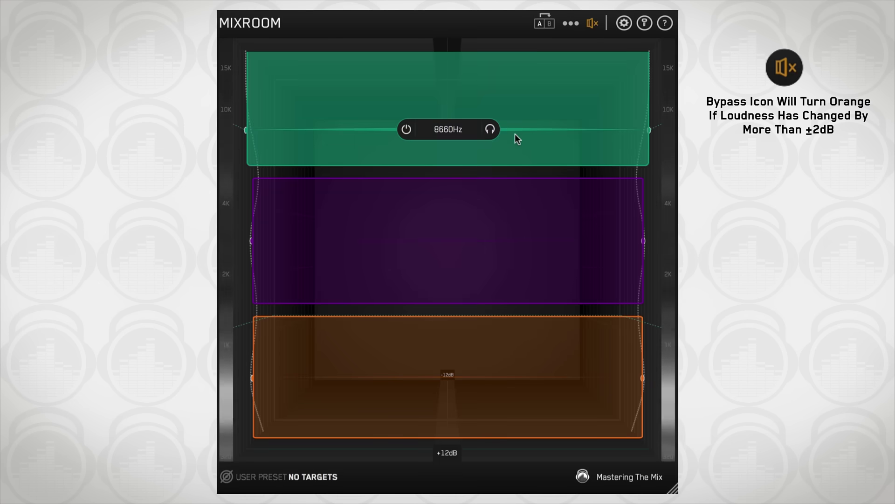
mouse_move(591, 24)
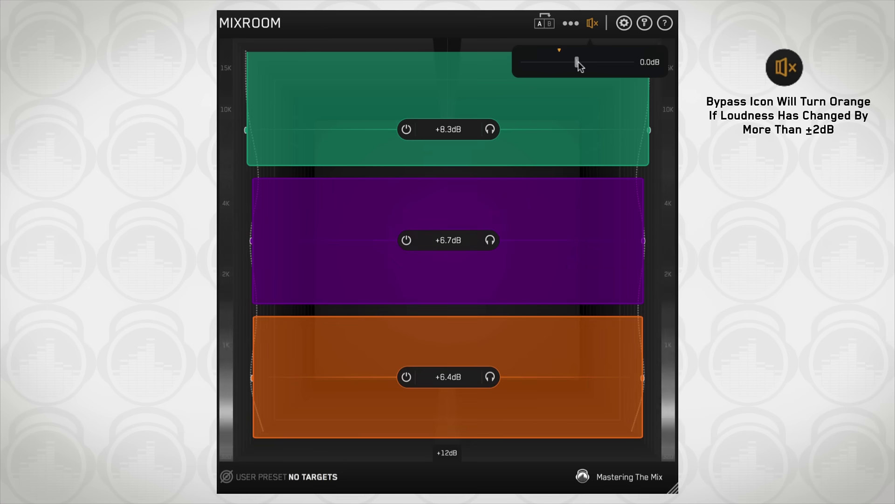
drag(564, 64, 561, 65)
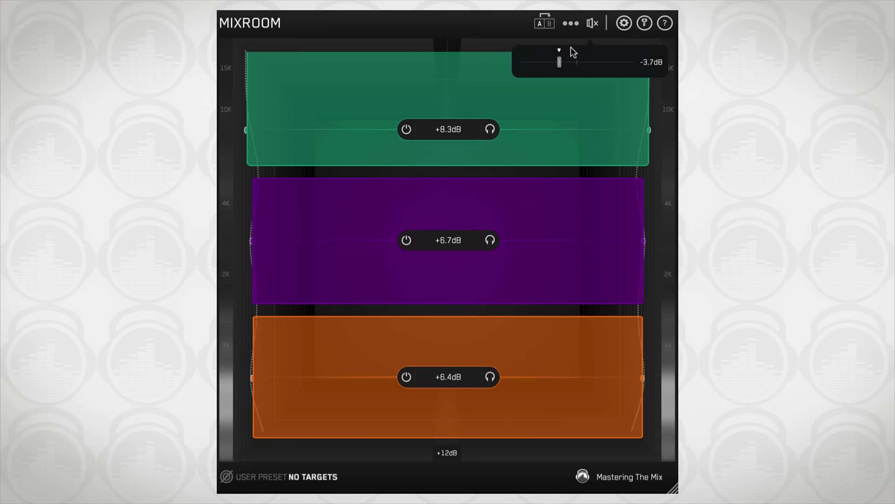
Toggle the EQ bypass repeatedly to compare original and processed sound, ending with processing on.
click(592, 24)
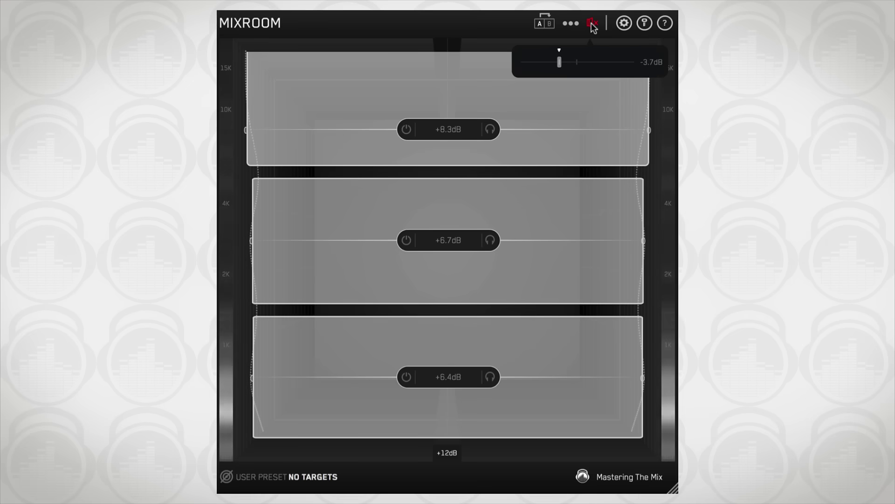
click(592, 24)
click(593, 24)
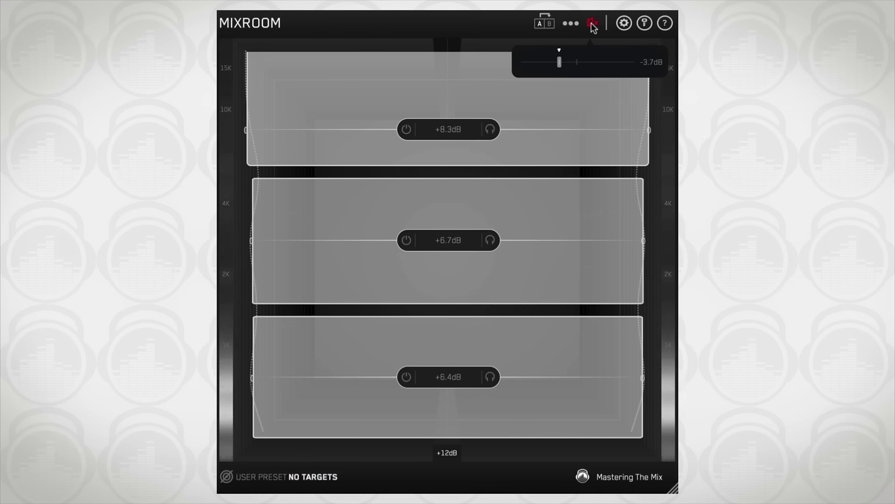
click(592, 24)
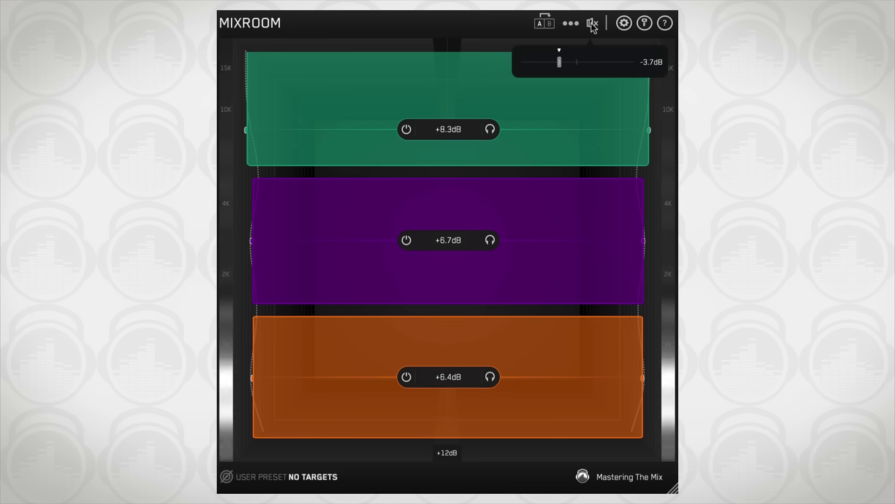
click(592, 24)
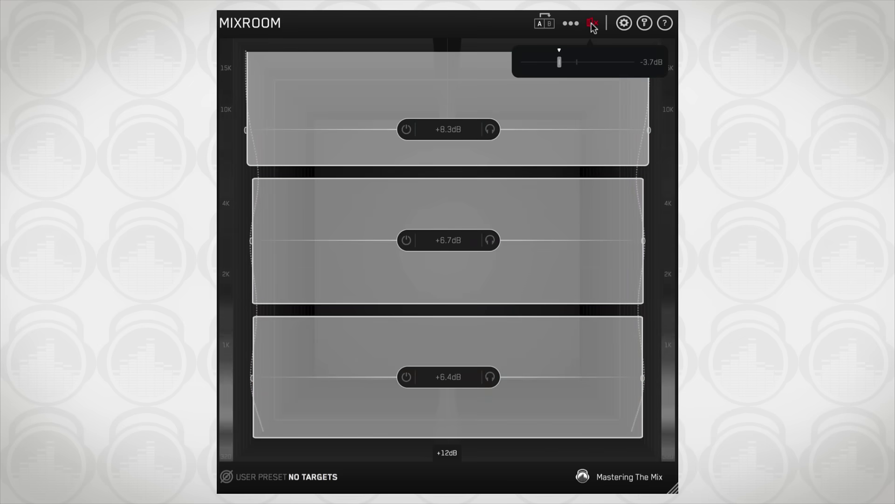
click(592, 24)
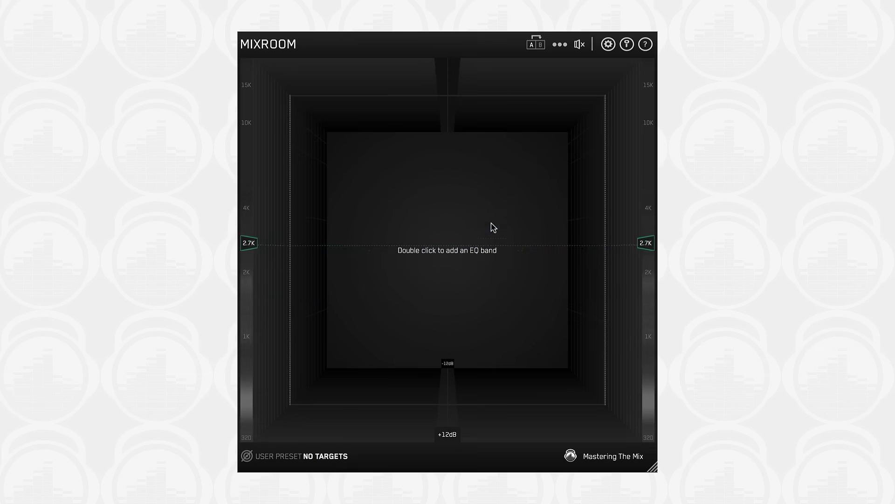
Create a teal 0.0dB band centred near 2K on the empty display.
double_click(481, 274)
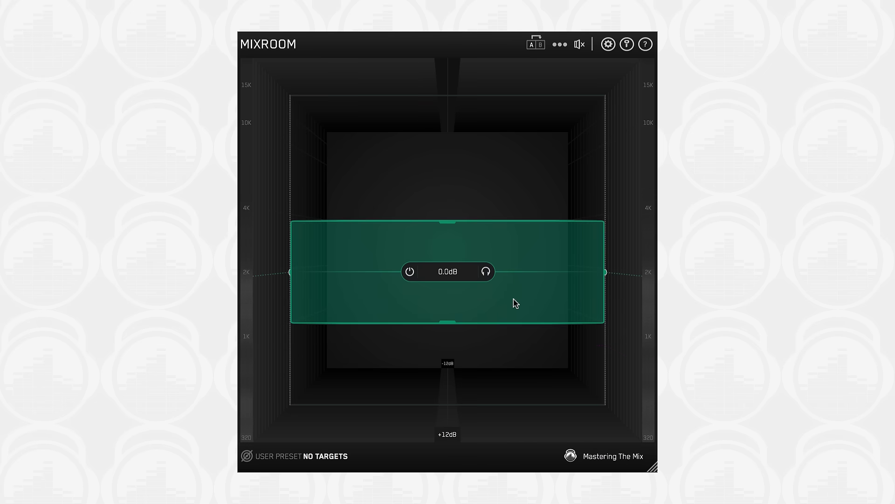
Position the teal band at 1910Hz with a +7.5dB boost, spanning roughly 1K to 4K.
mouse_move(516, 303)
mouse_down()
mouse_move(516, 256)
mouse_move(513, 344)
mouse_move(515, 306)
mouse_up()
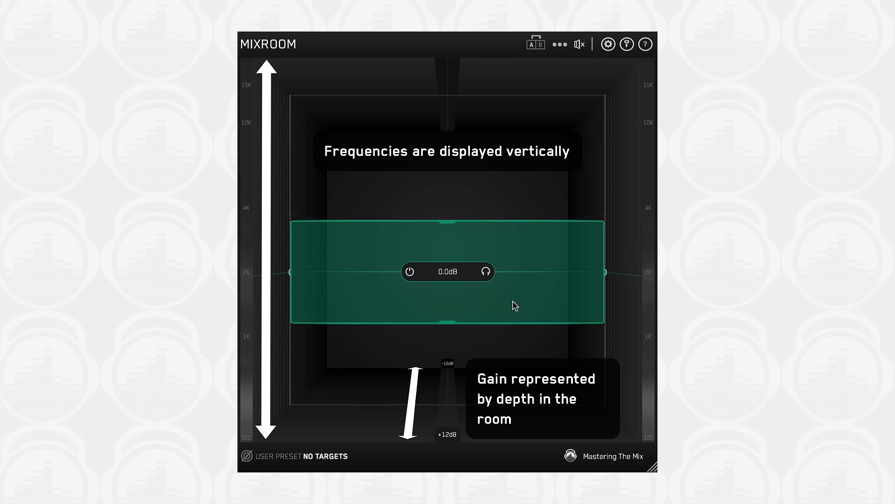
drag(515, 306, 505, 274)
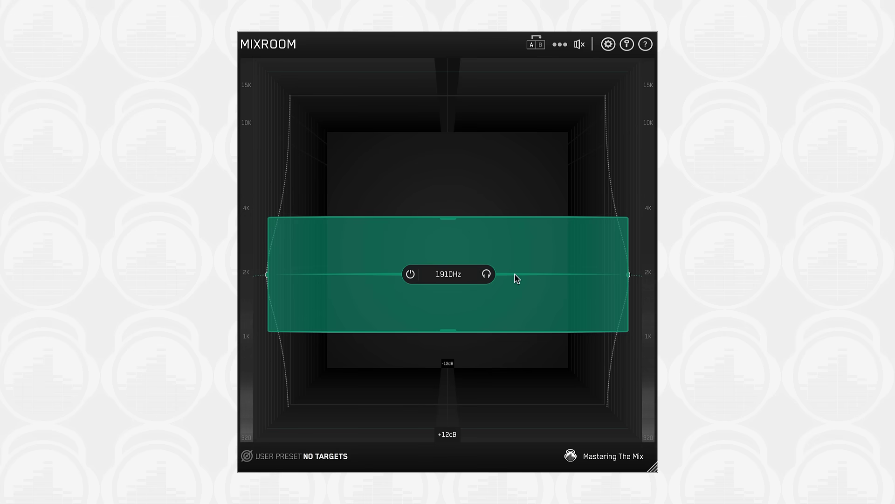
Set the band's frequency to 5000 Hz, its gain to -2.6dB, and its width to Q 2.0.
drag(517, 278, 509, 301)
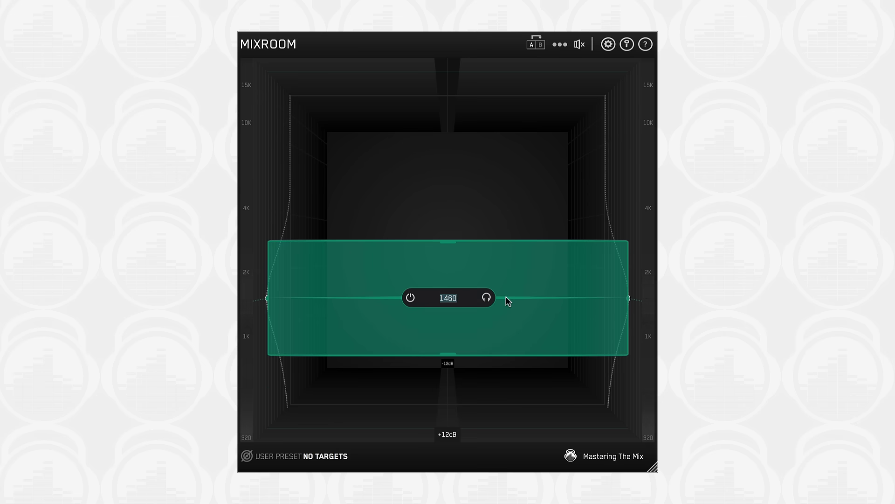
text(5000)
key(Return)
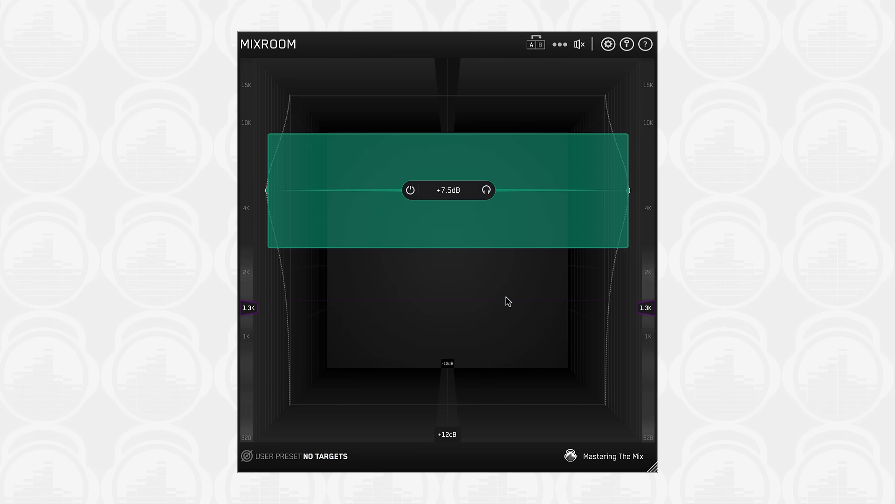
scroll(457, 247, down, 10)
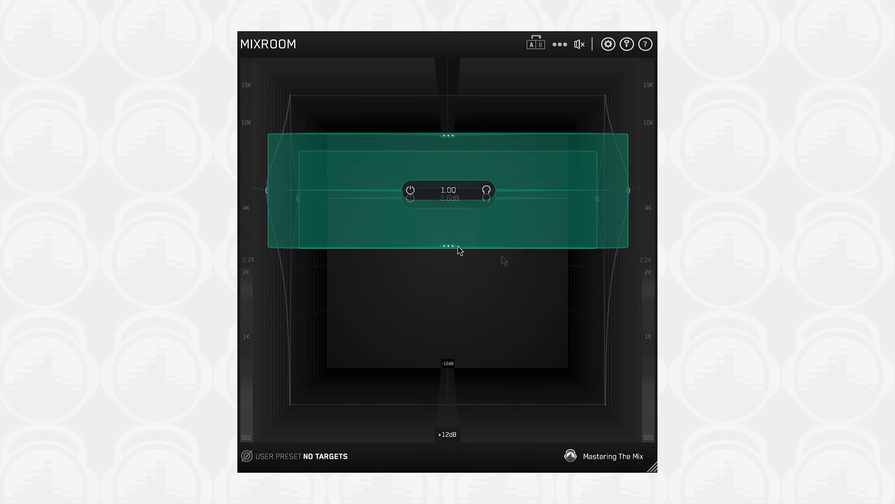
mouse_move(451, 248)
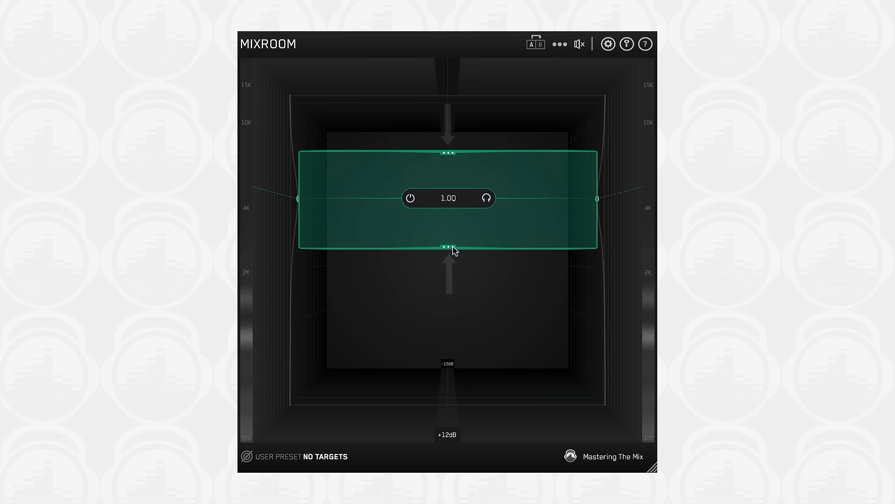
mouse_move(460, 250)
mouse_down()
mouse_move(457, 220)
mouse_move(455, 262)
mouse_move(455, 241)
mouse_up()
scroll(456, 241, down, 5)
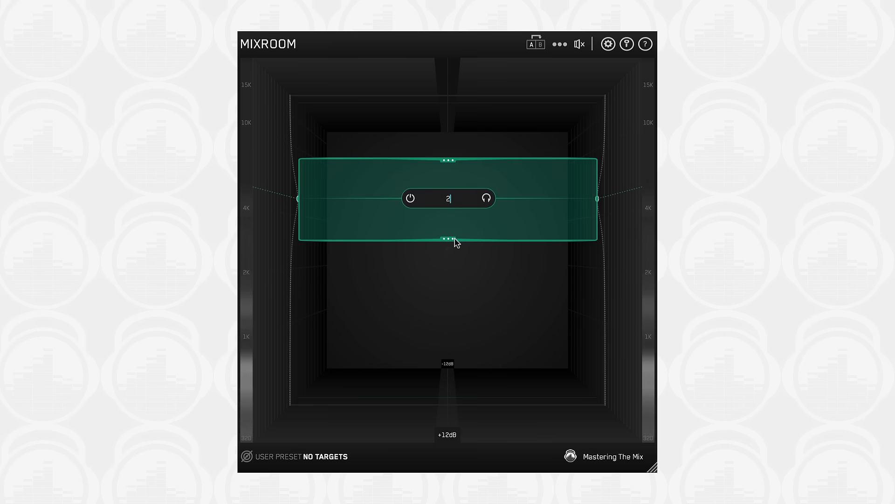
Shift the band's mid/side balance, then reset it to stereo.
mouse_move(449, 230)
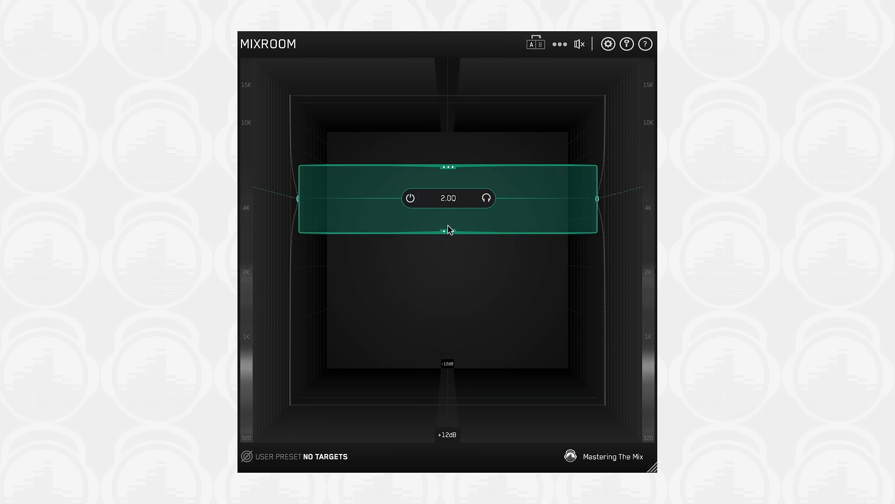
mouse_move(449, 206)
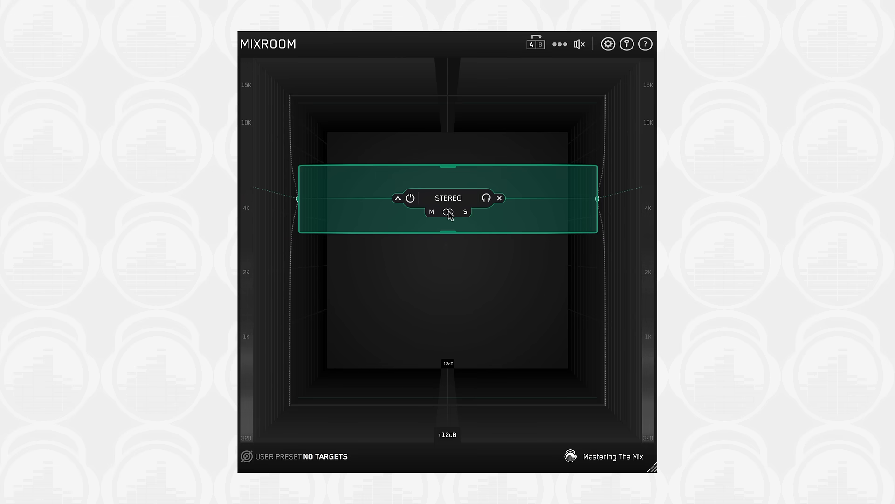
mouse_move(450, 213)
mouse_down()
mouse_move(400, 219)
mouse_move(516, 208)
mouse_move(458, 215)
mouse_up()
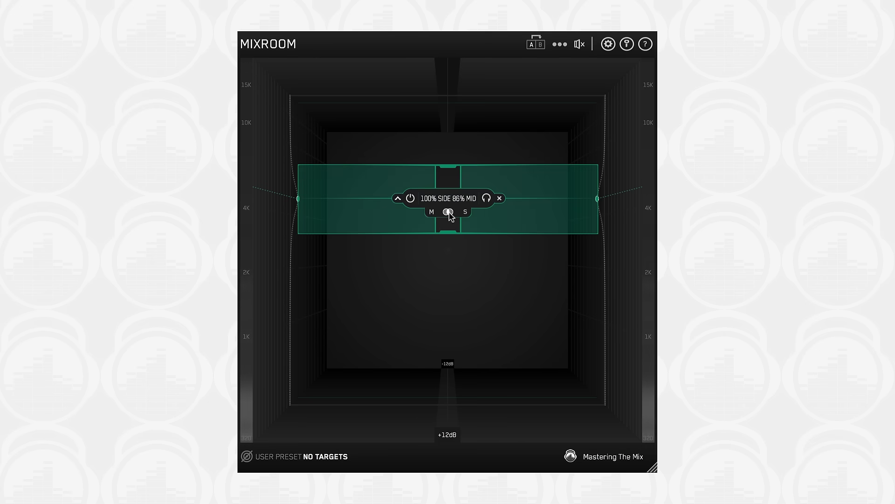
double_click(450, 213)
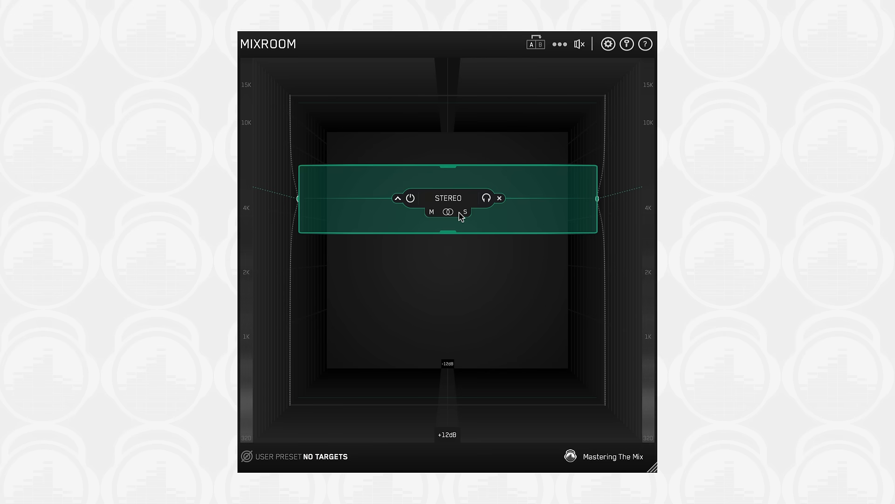
Switch the band to mid only, side only, back to stereo, then nudge it toward side.
click(433, 212)
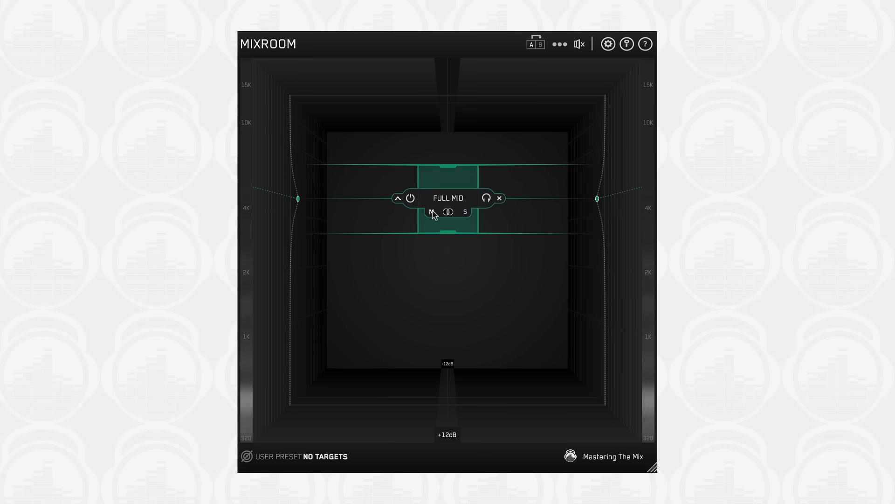
click(466, 213)
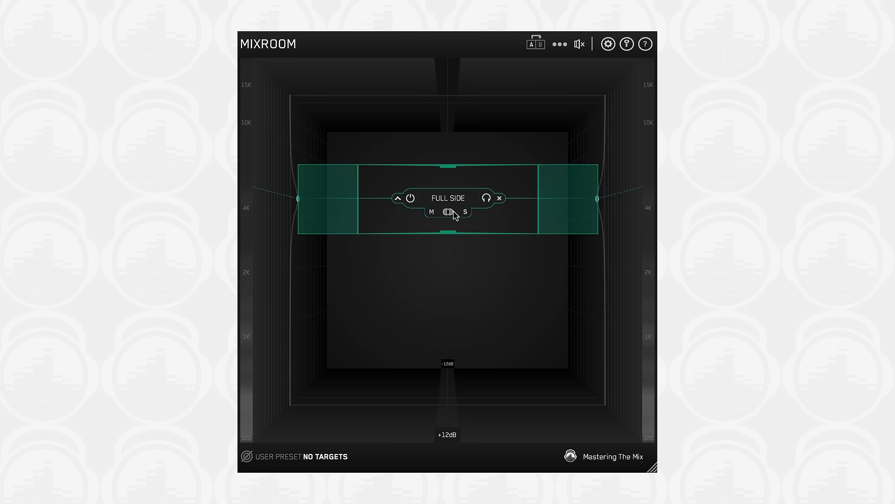
click(448, 212)
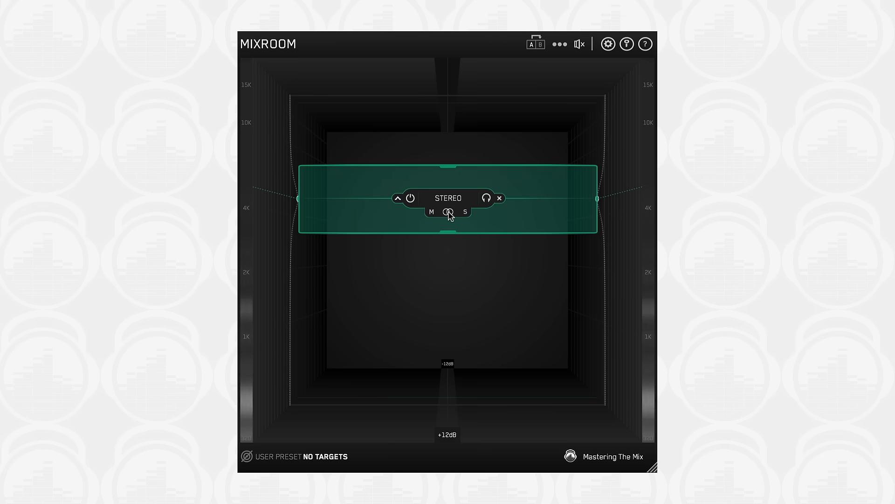
mouse_move(450, 216)
mouse_down()
mouse_move(406, 214)
mouse_move(508, 216)
mouse_move(399, 212)
mouse_move(447, 214)
mouse_up()
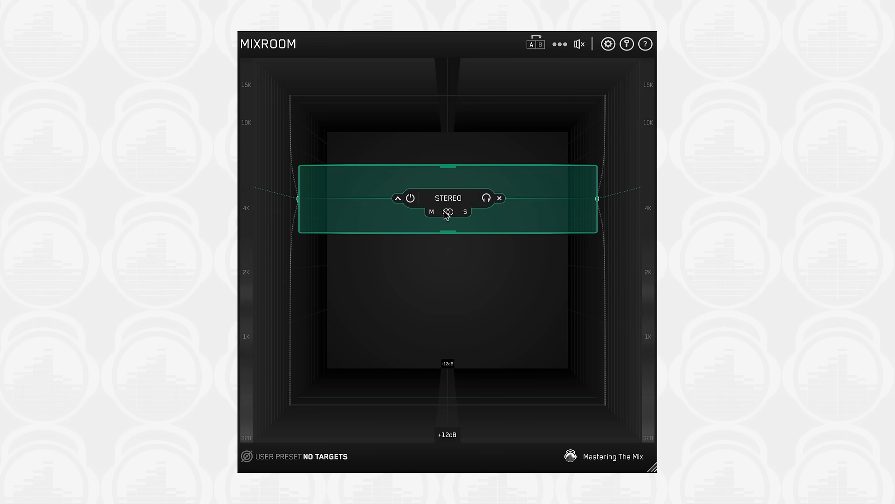
Solo the band, lower its frequency slightly, widen it to 0.8Q, then unsolo it.
click(486, 198)
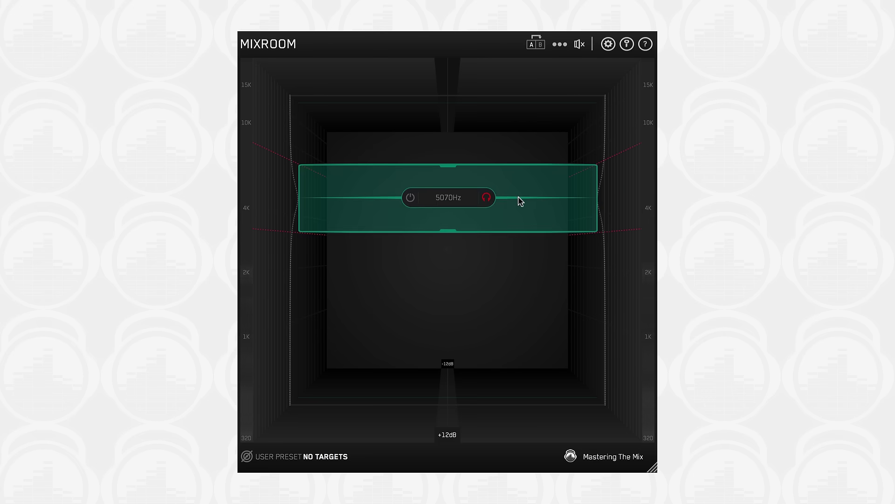
drag(520, 200, 502, 202)
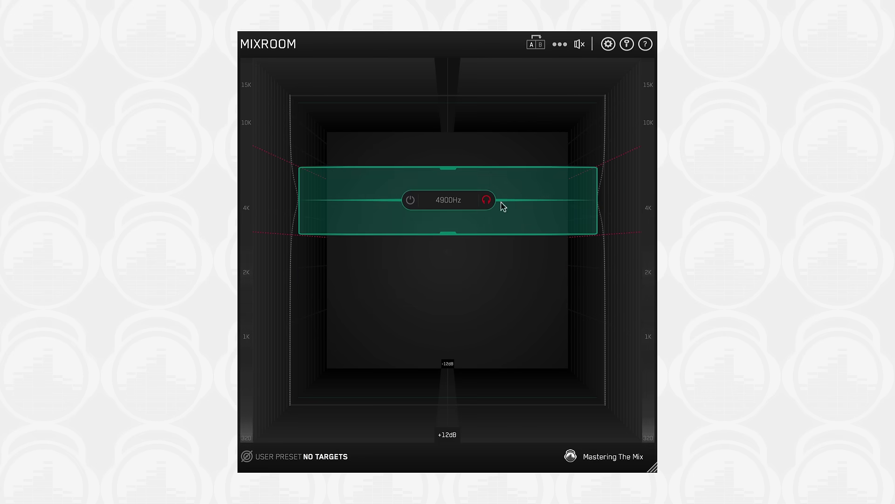
drag(448, 236, 448, 255)
click(487, 201)
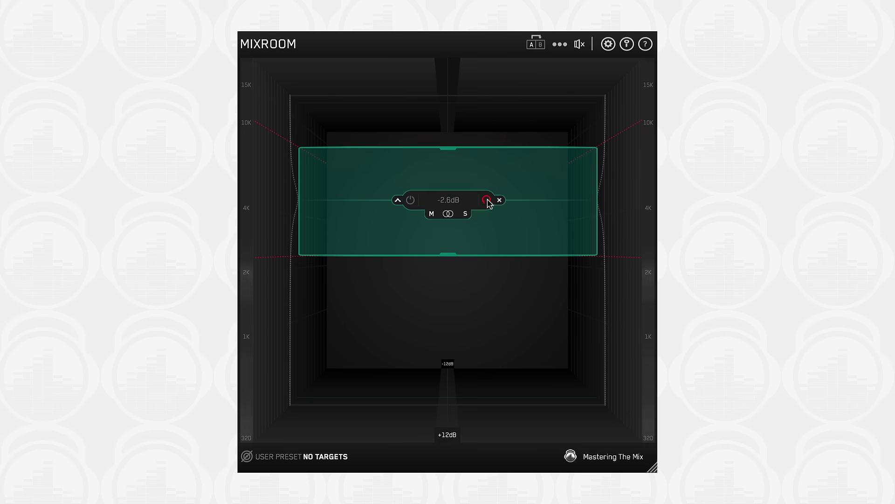
Bypass and re-enable the band twice, leaving it active at -2.6dB, and reveal its extra controls.
click(411, 201)
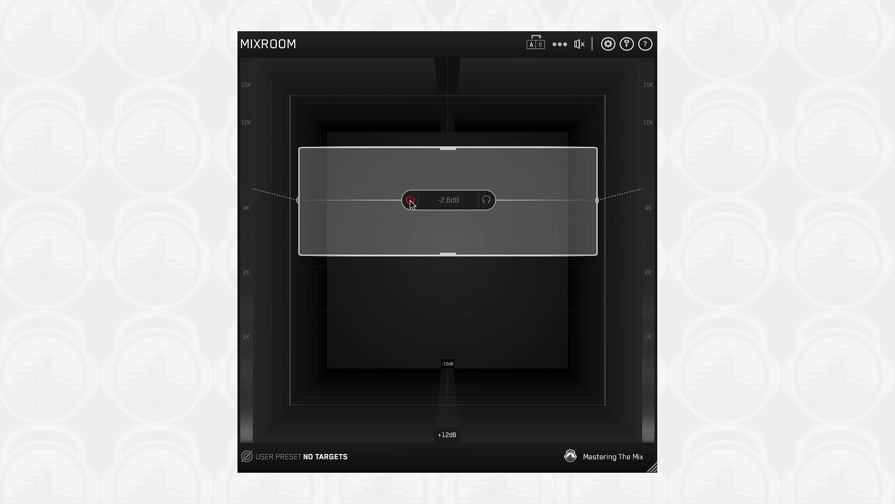
click(410, 200)
click(410, 201)
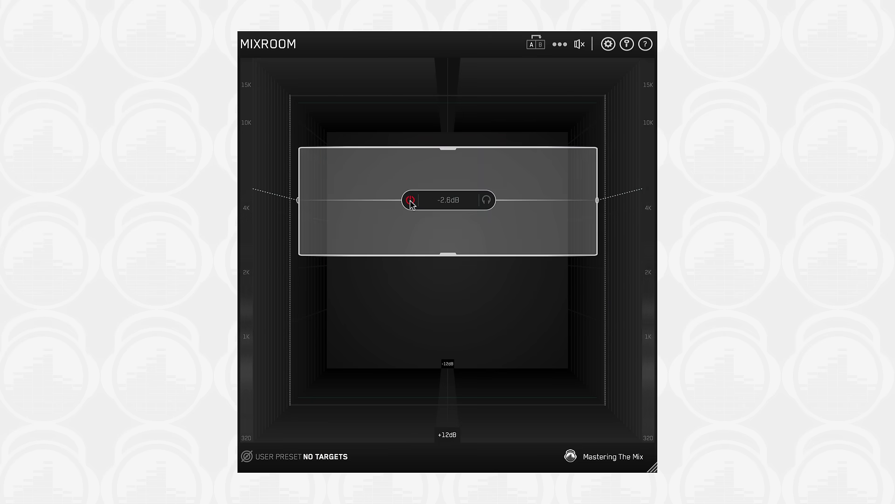
click(411, 201)
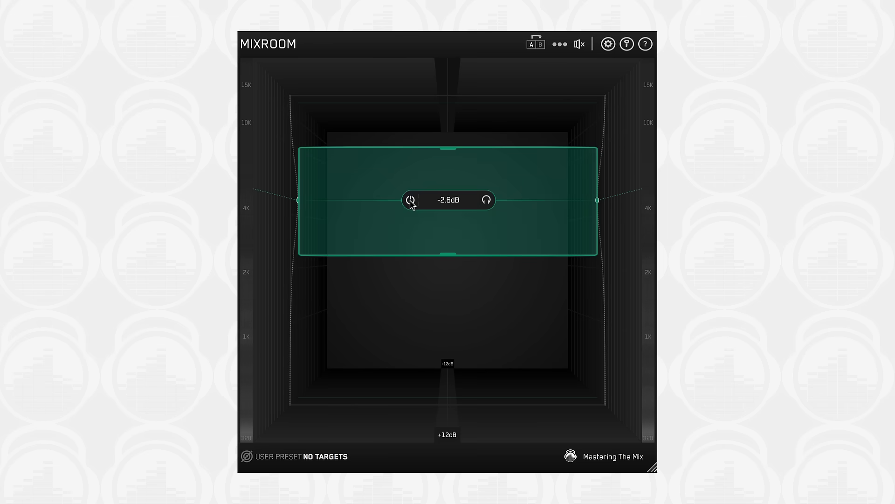
click(436, 204)
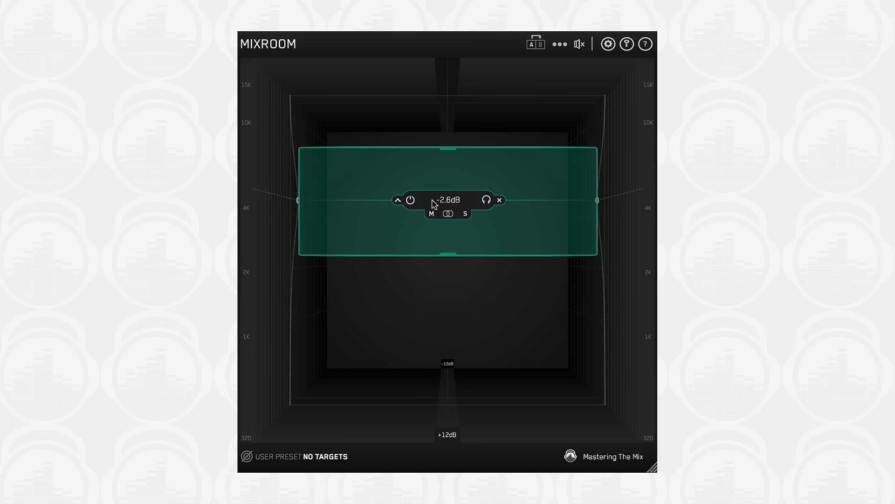
Delete the old band, then add a new band at about 5 kHz and adjust its width.
click(499, 199)
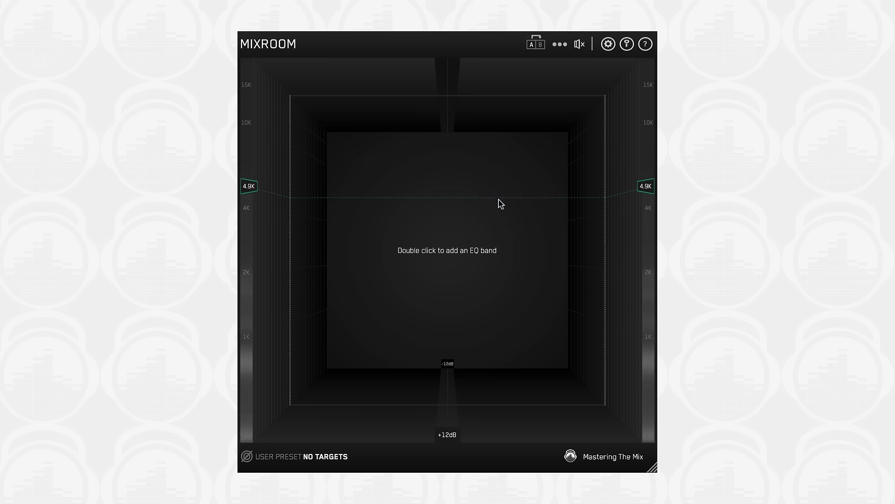
double_click(474, 200)
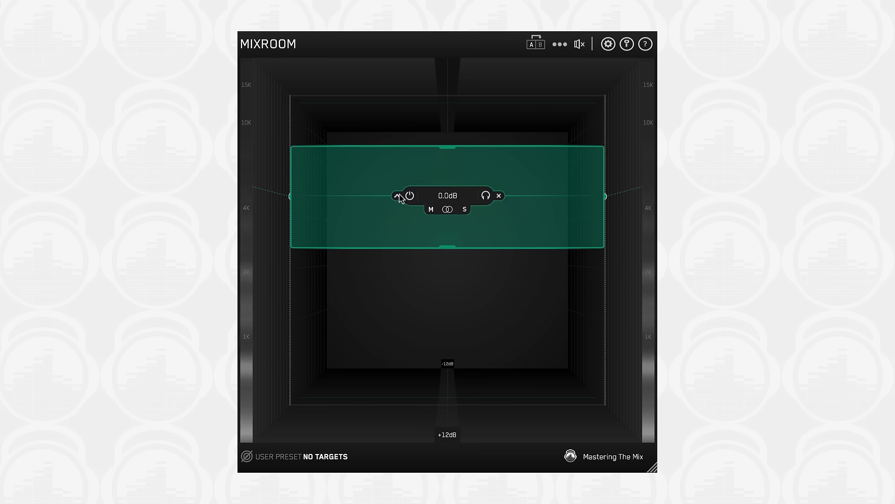
scroll(398, 200, down, 3)
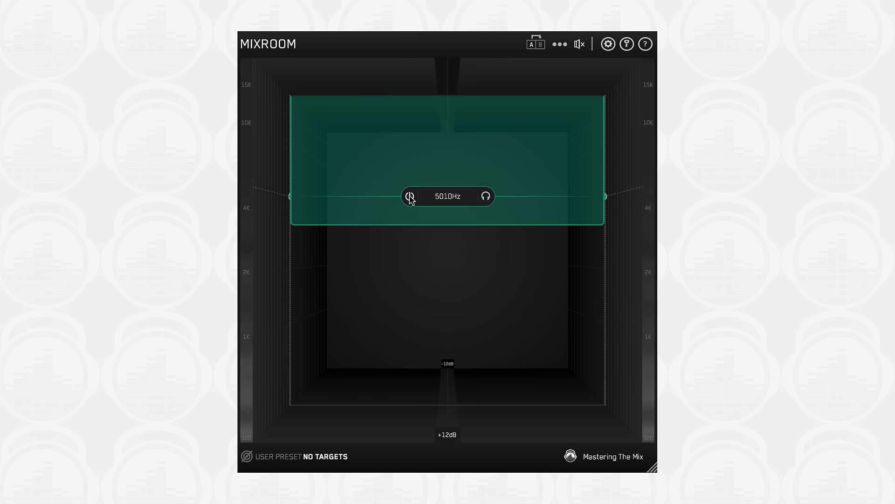
mouse_move(410, 198)
scroll(398, 199, up, 3)
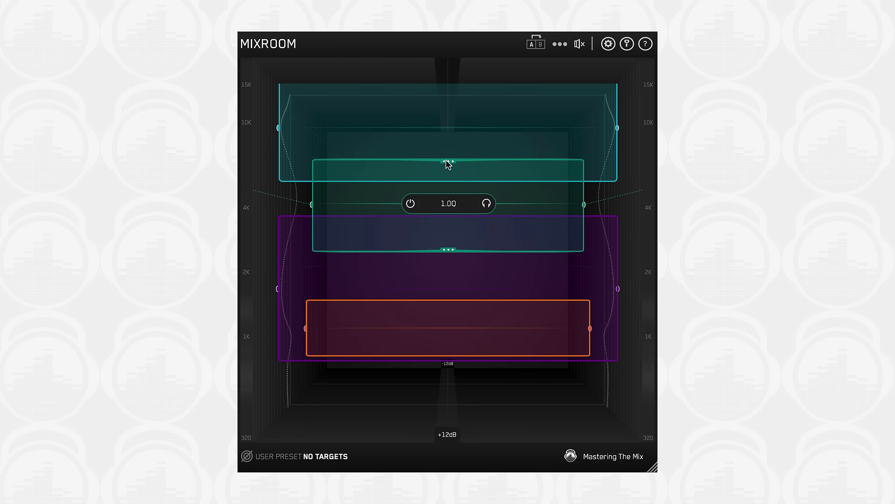
Widen the teal band and slightly narrow the cyan band, settling the Q near 0.90.
mouse_move(447, 163)
mouse_down()
mouse_move(447, 152)
mouse_move(449, 158)
mouse_up()
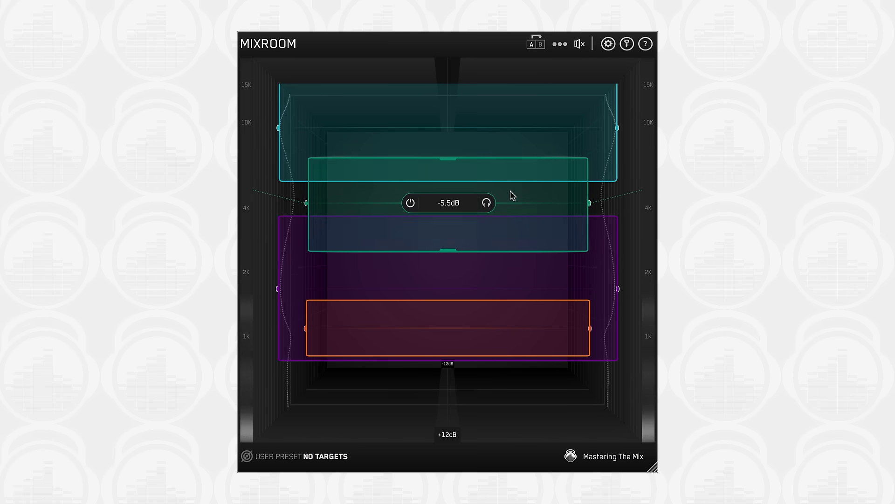
scroll(513, 195, up, 2)
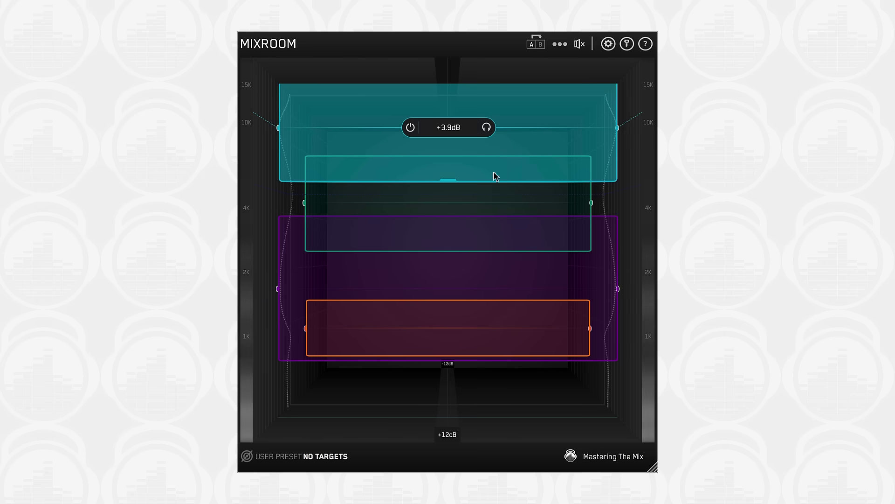
drag(448, 181, 448, 174)
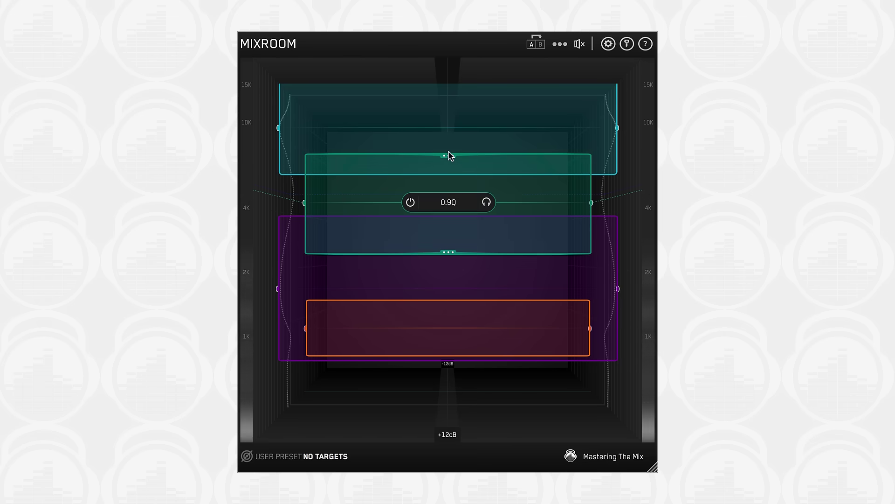
scroll(512, 191, up, 2)
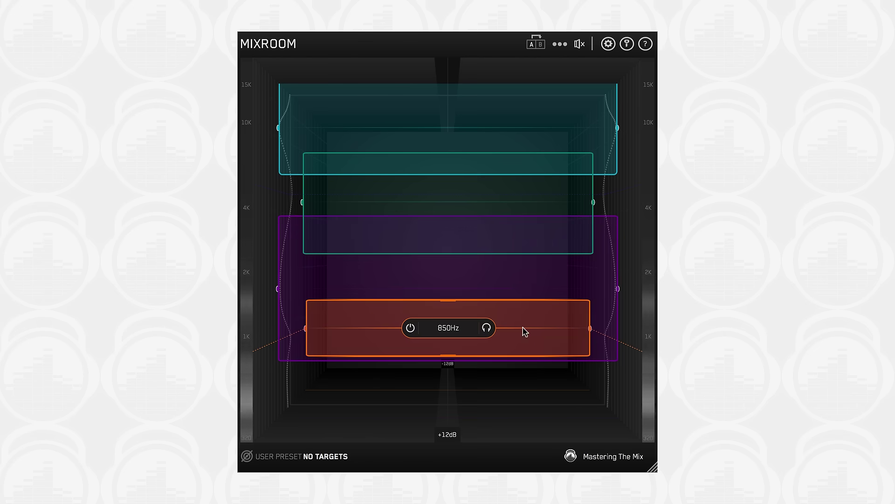
Flip repeatedly between the A and B EQ setups to compare them.
click(539, 45)
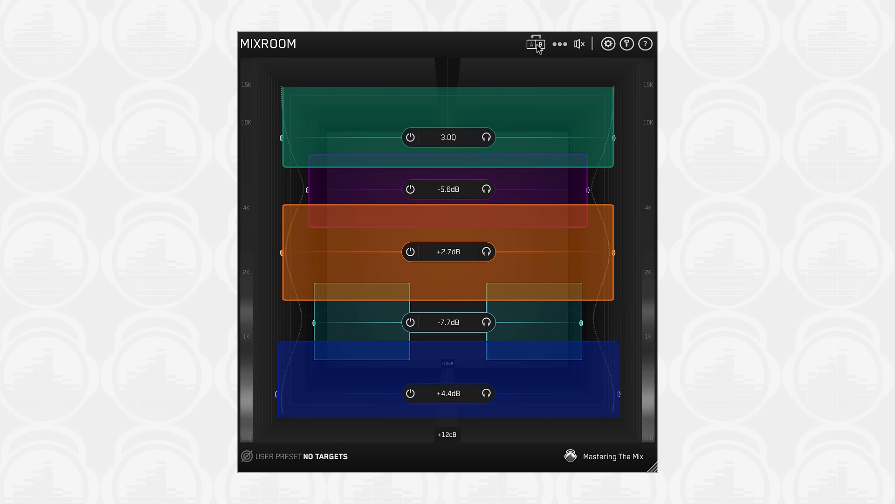
click(538, 45)
click(538, 44)
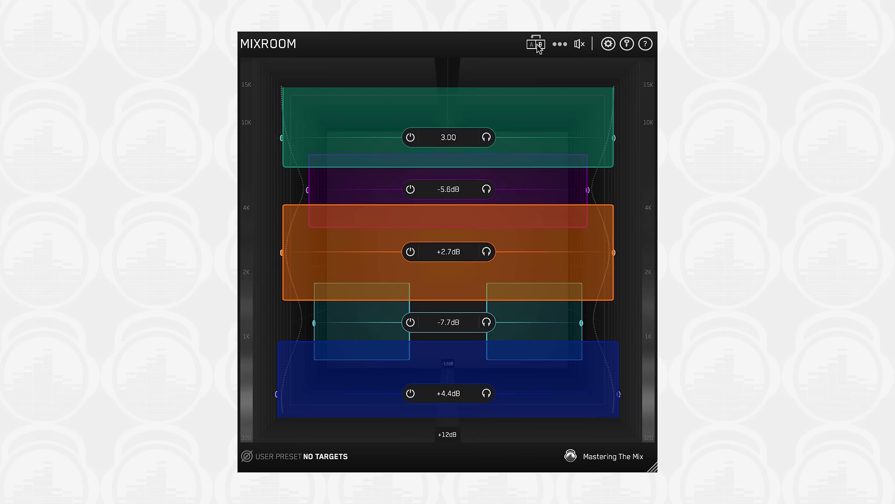
scroll(553, 132, up, 5)
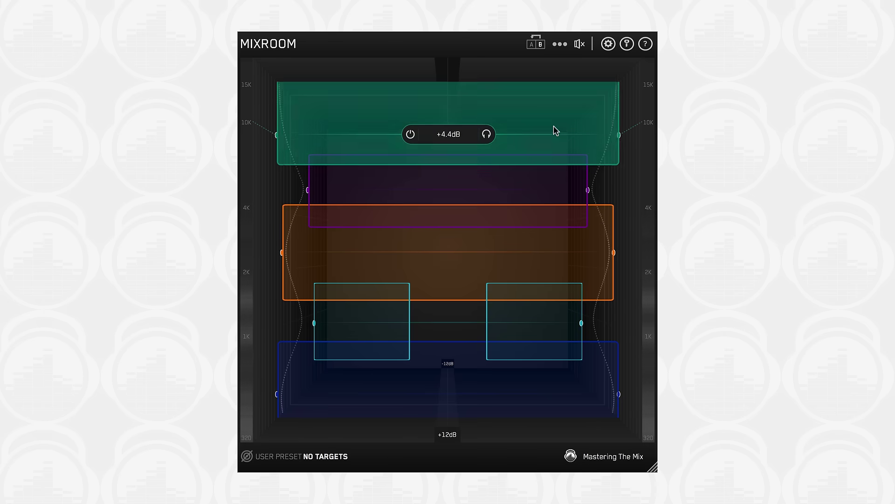
click(539, 45)
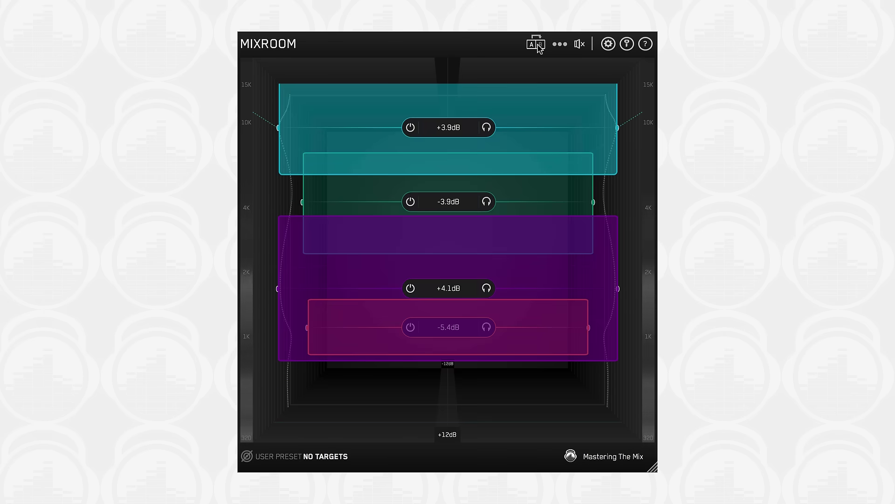
click(539, 44)
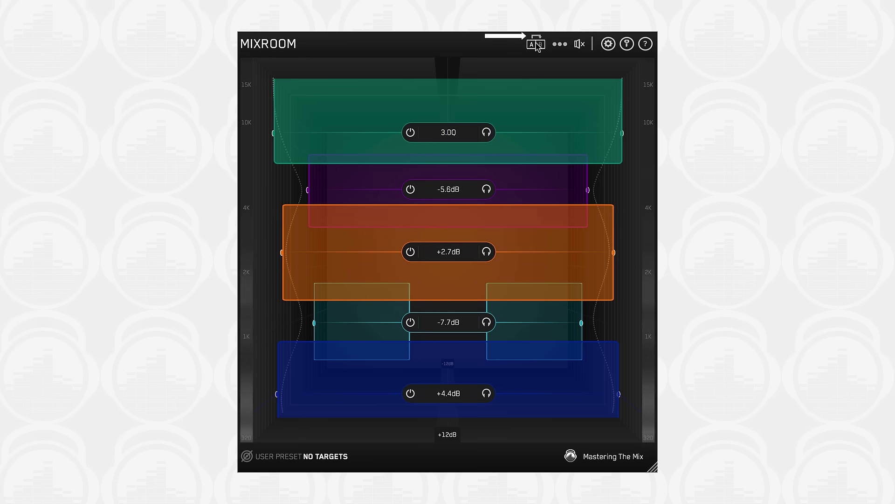
click(539, 45)
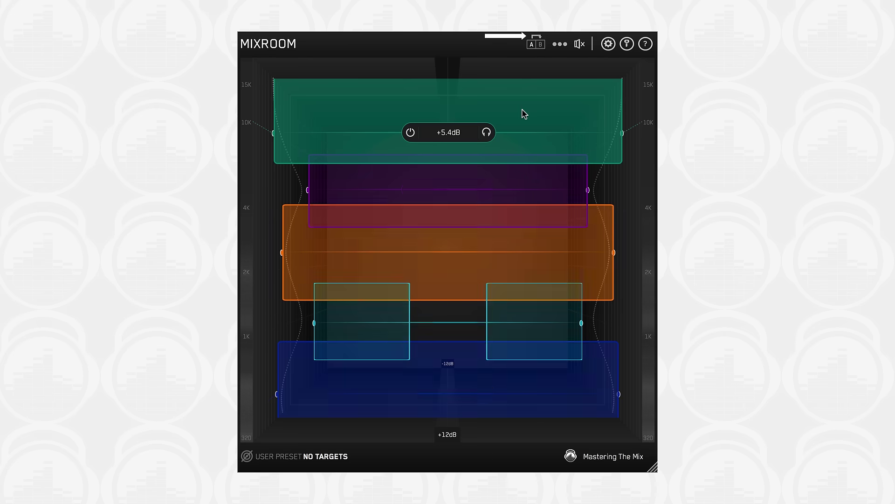
click(538, 45)
click(538, 45)
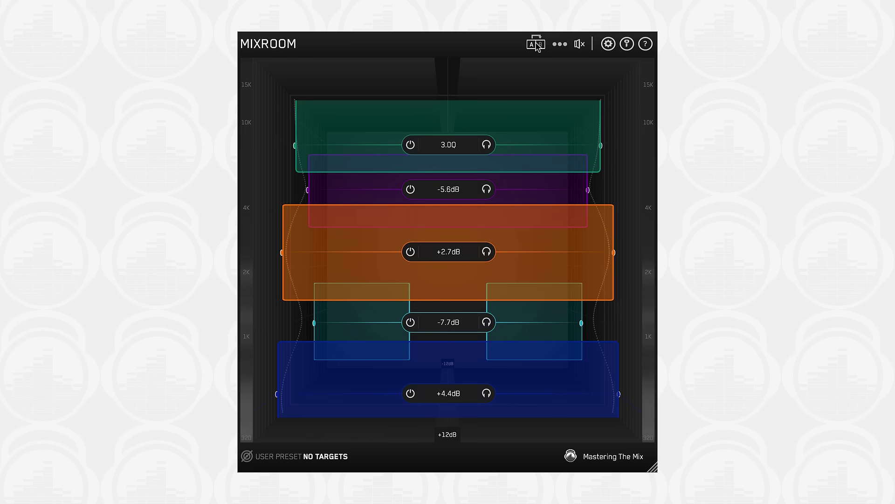
click(538, 44)
click(538, 45)
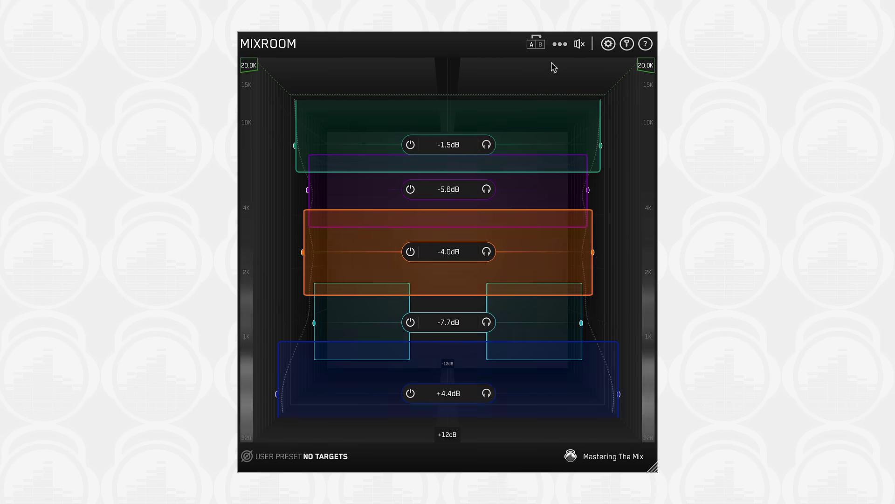
click(538, 44)
click(539, 45)
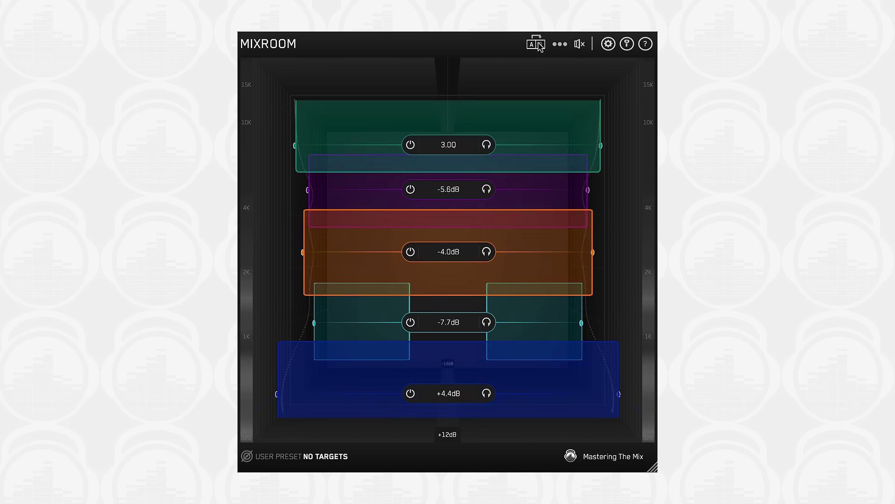
click(538, 45)
click(539, 45)
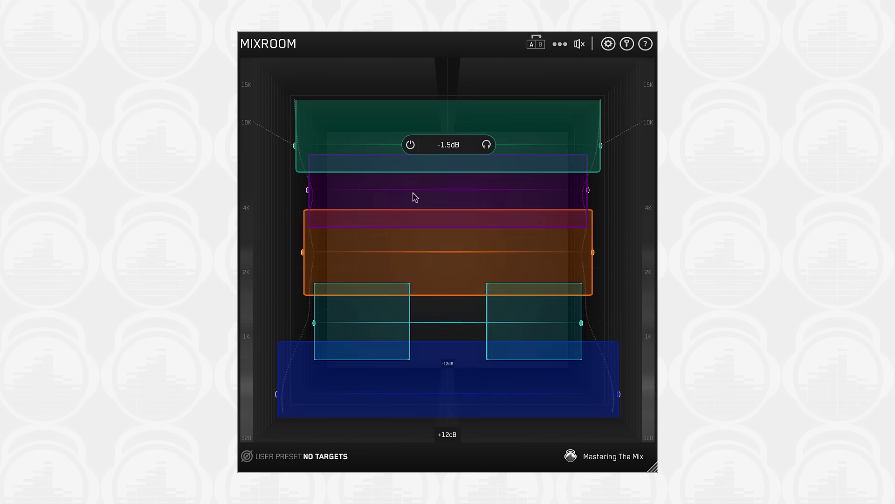
Bypass the purple -5.6dB band, then compare again and finish on setup B.
click(410, 189)
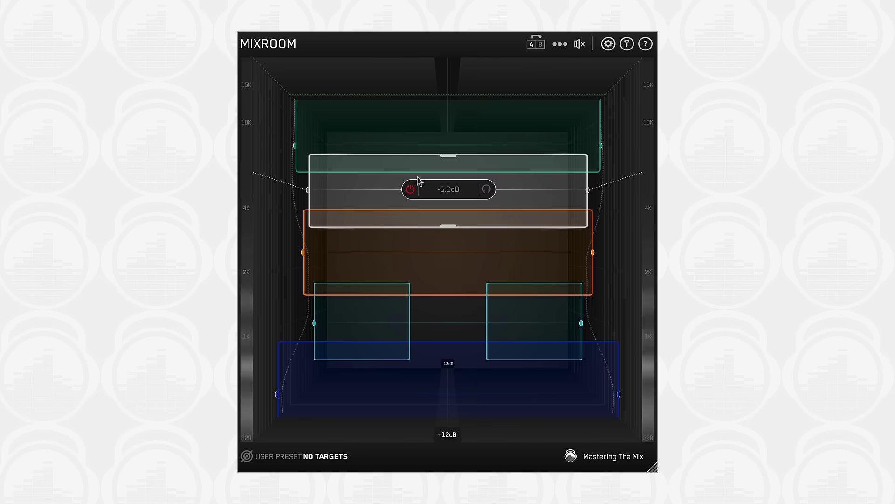
click(539, 45)
click(539, 44)
click(538, 45)
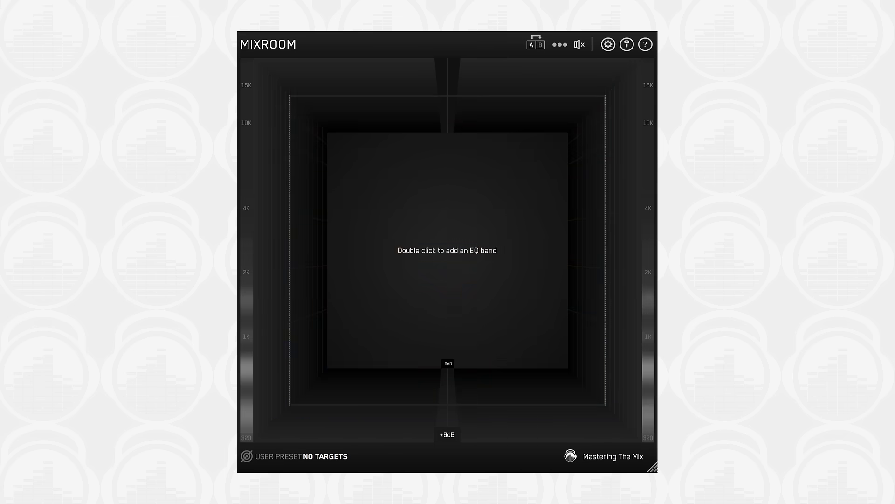
Choose Star Engineers > MODERN ROCK MASTER from the target preset list.
click(292, 457)
mouse_move(308, 436)
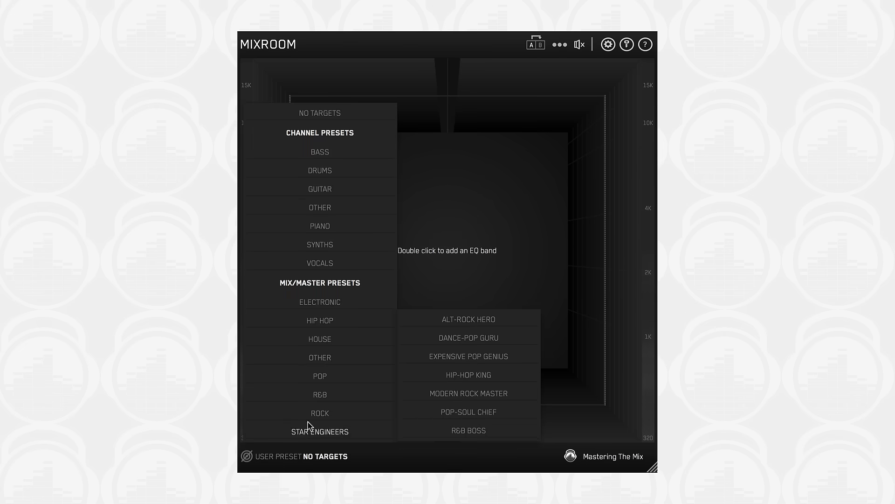
mouse_move(320, 376)
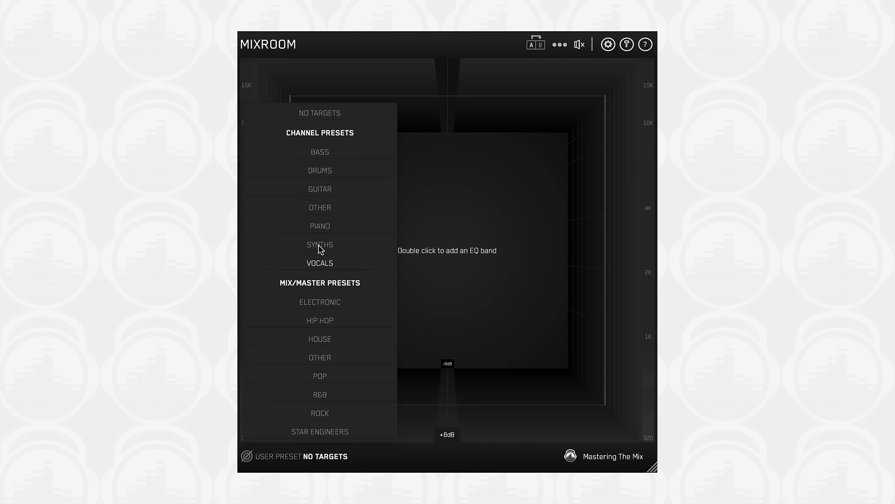
mouse_move(320, 229)
mouse_move(321, 158)
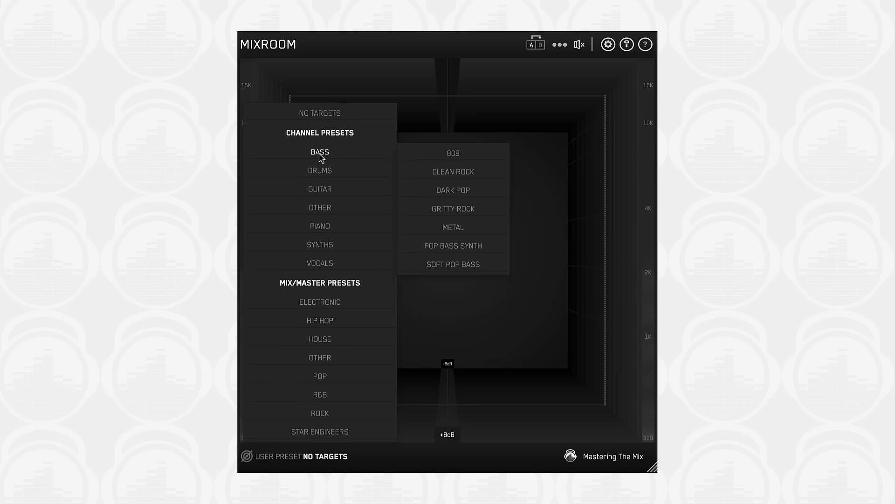
mouse_move(323, 321)
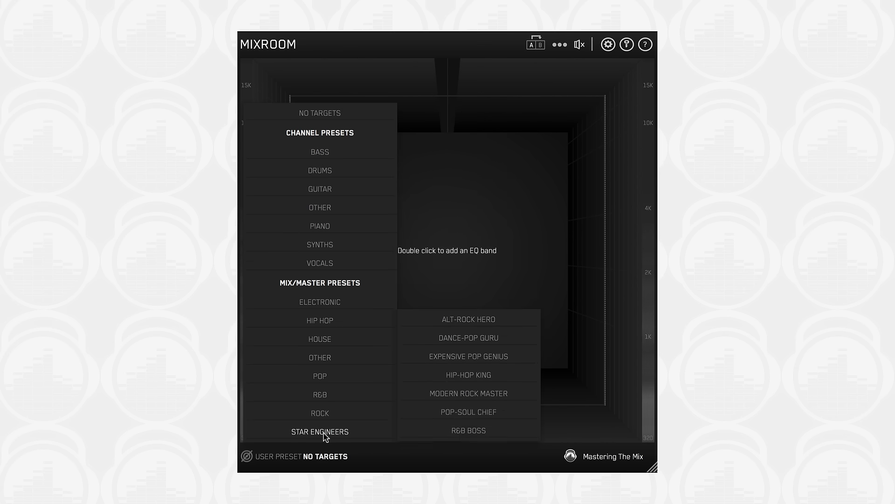
click(465, 395)
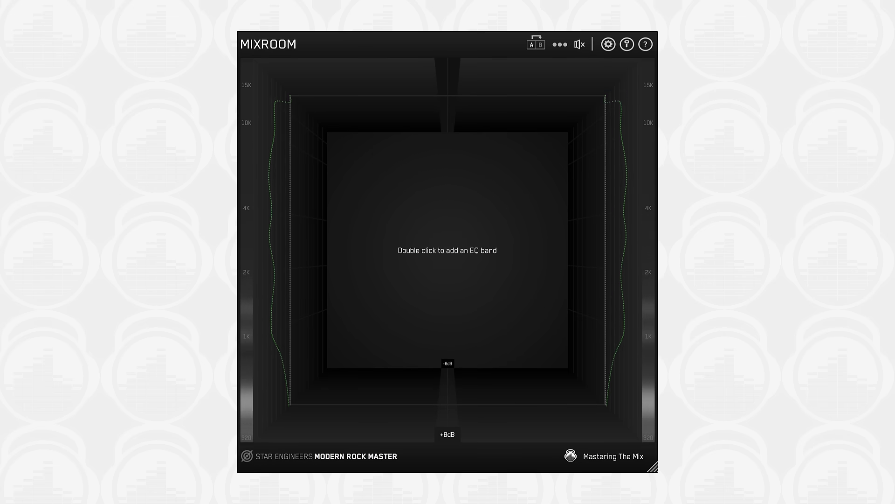
Import YOUR FAVOURITE MIX and PERFECT SYNTH EQ as references, marking sections of each for analysis.
click(247, 456)
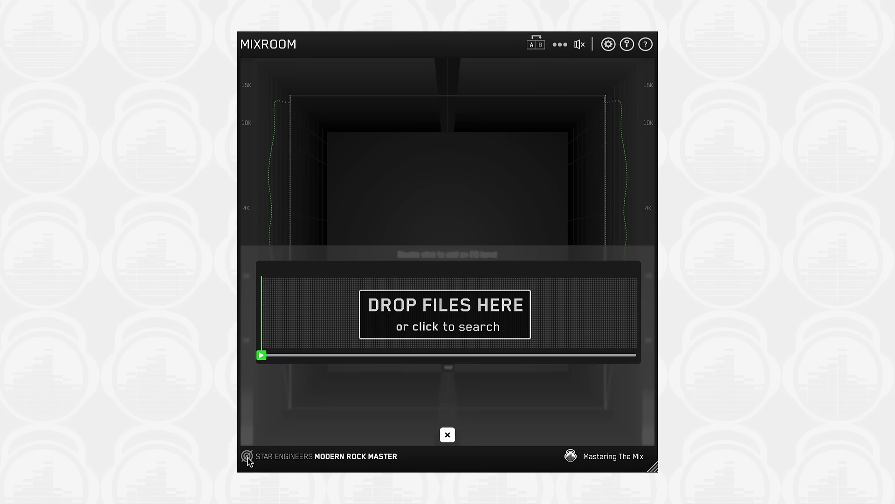
drag(635, 289, 527, 310)
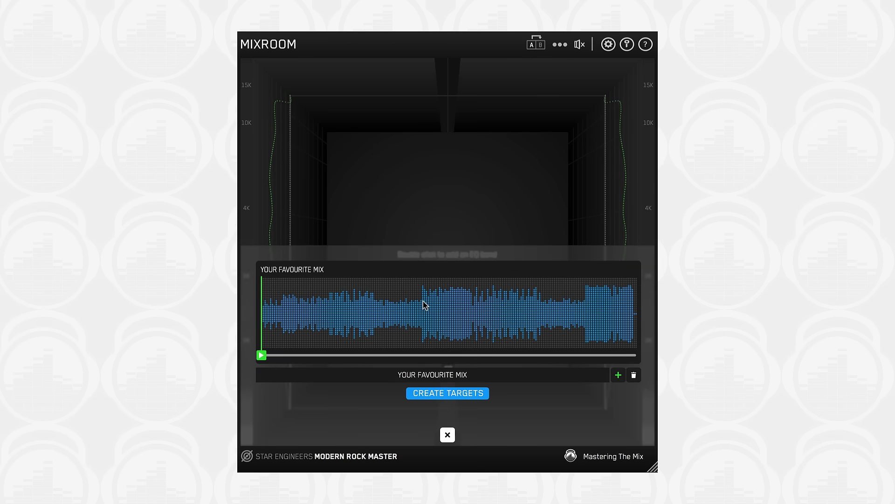
drag(424, 305, 474, 307)
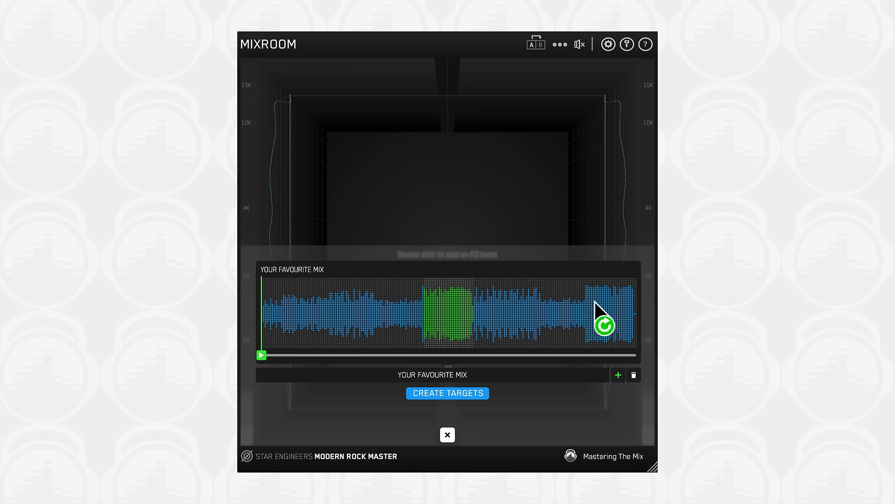
drag(588, 295, 635, 303)
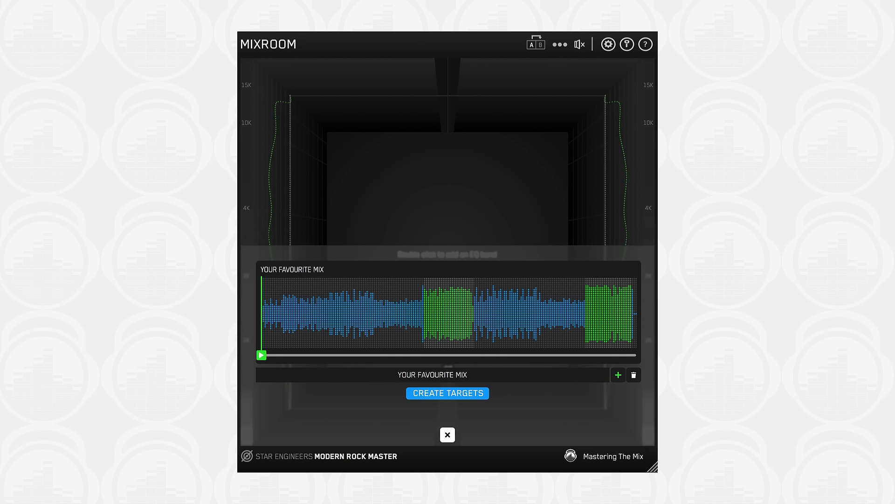
drag(625, 308, 533, 310)
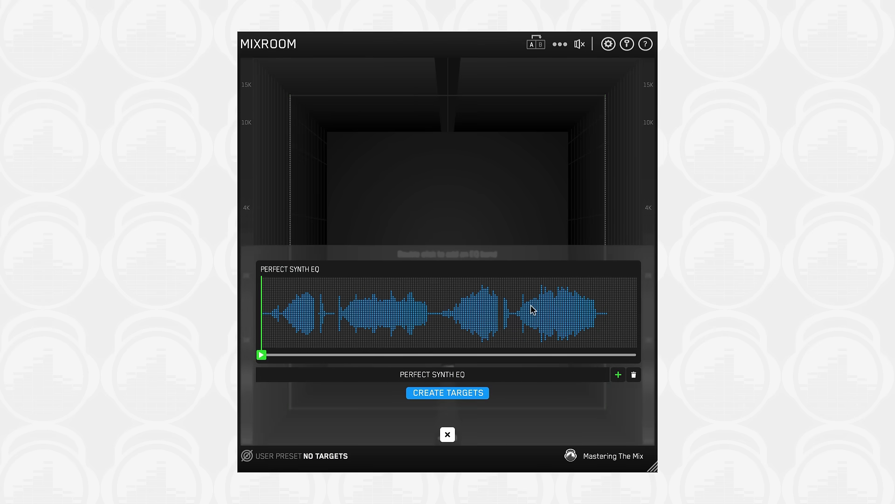
drag(541, 307, 597, 310)
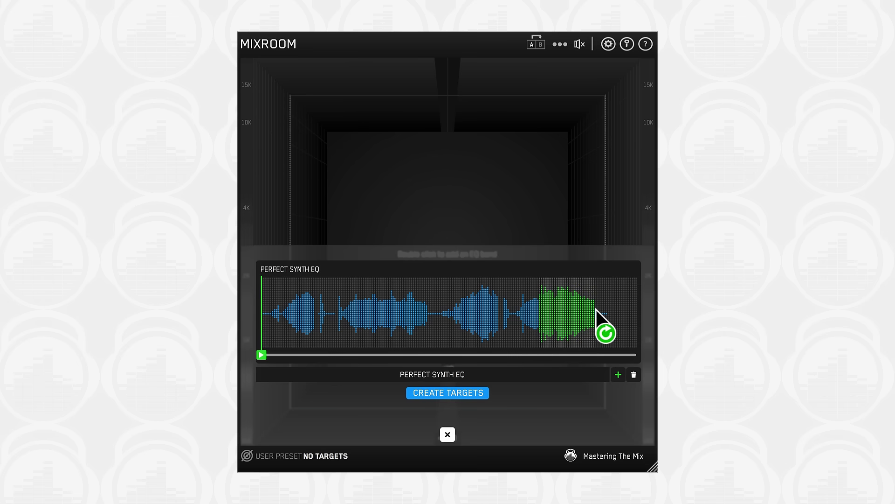
Create EQ targets from the marked audio and bring up the host's preset options.
click(442, 392)
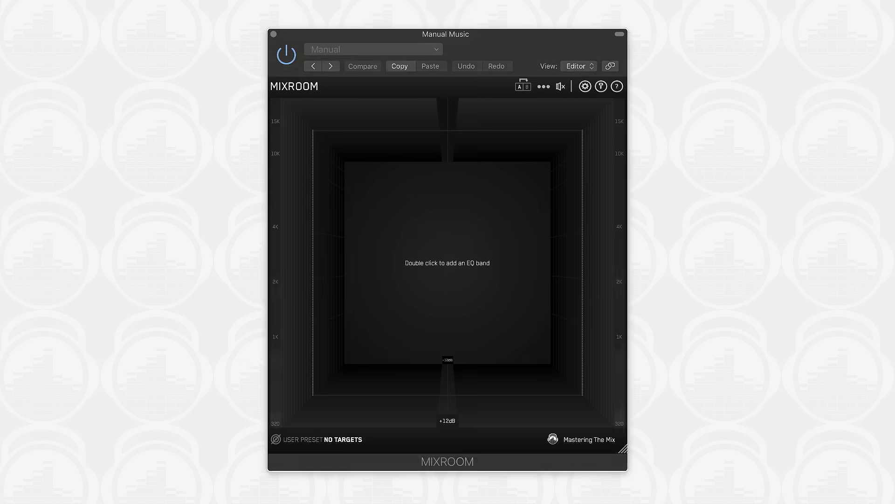
click(436, 50)
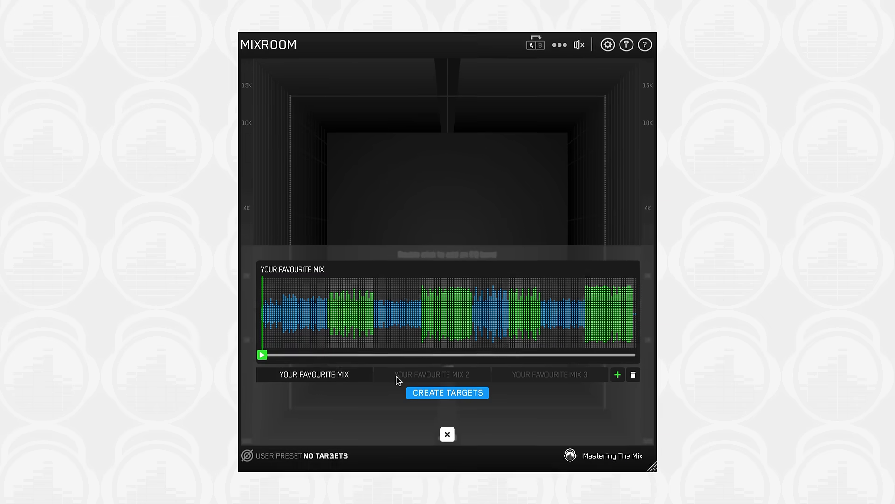
Compare Mix 2 and Mix 3, then return to Your Favourite Mix and play it briefly.
click(398, 379)
click(530, 374)
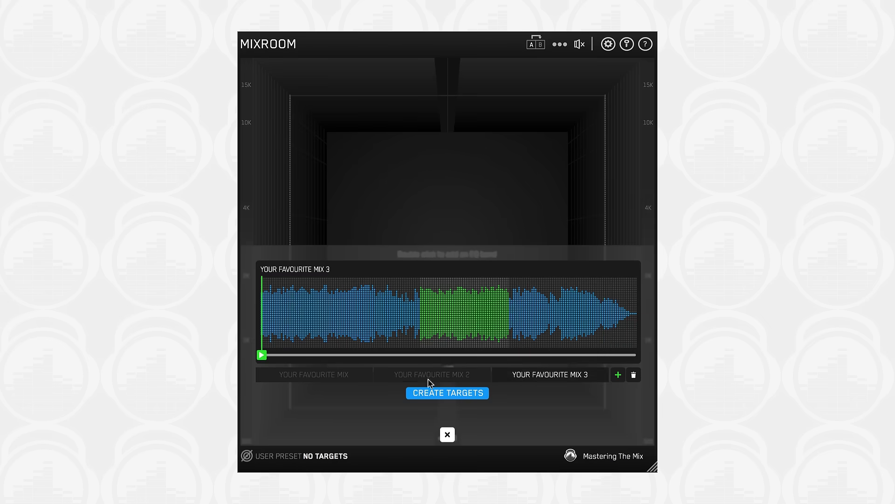
click(340, 376)
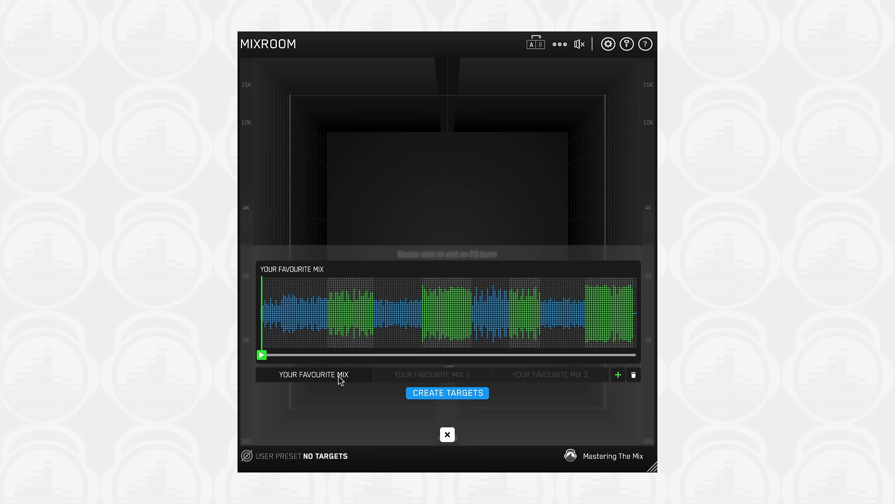
click(328, 355)
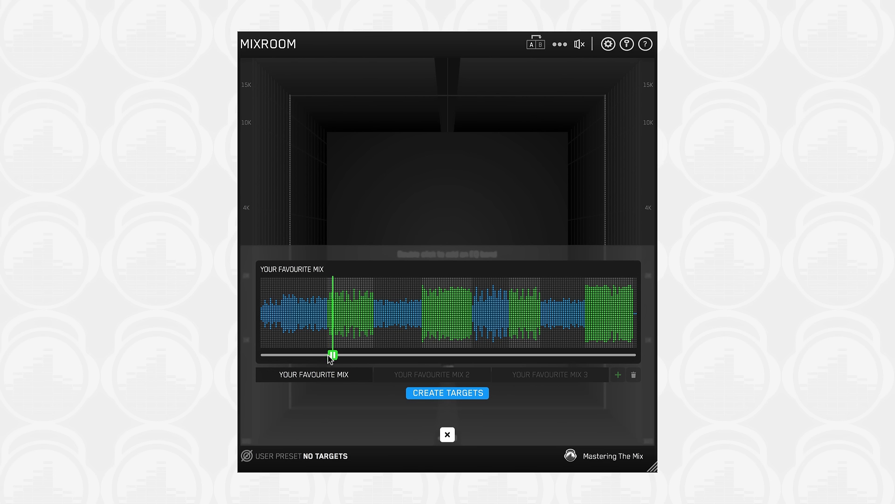
click(336, 356)
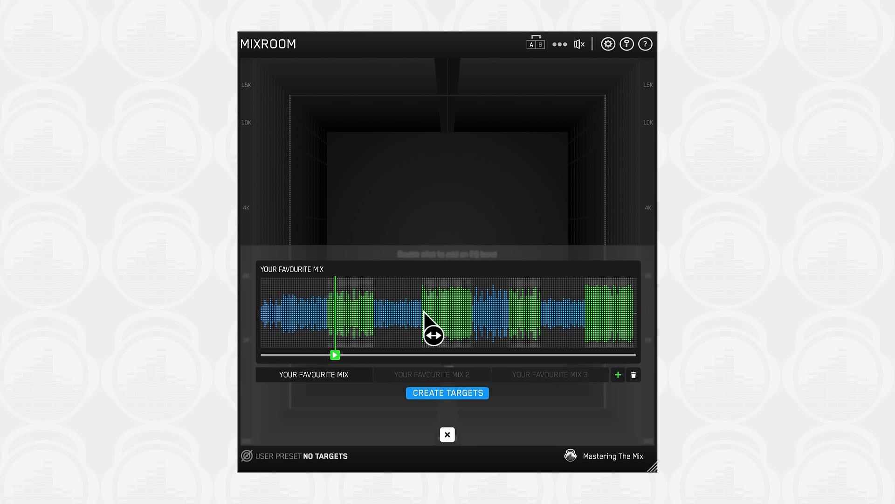
Stretch a loop region's start earlier, then delete all loops from the reference.
drag(418, 317, 436, 318)
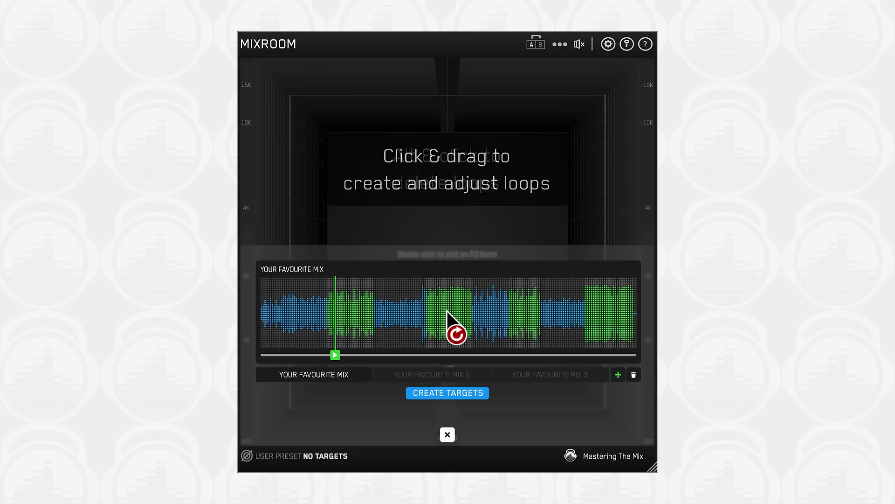
alt+click(447, 310)
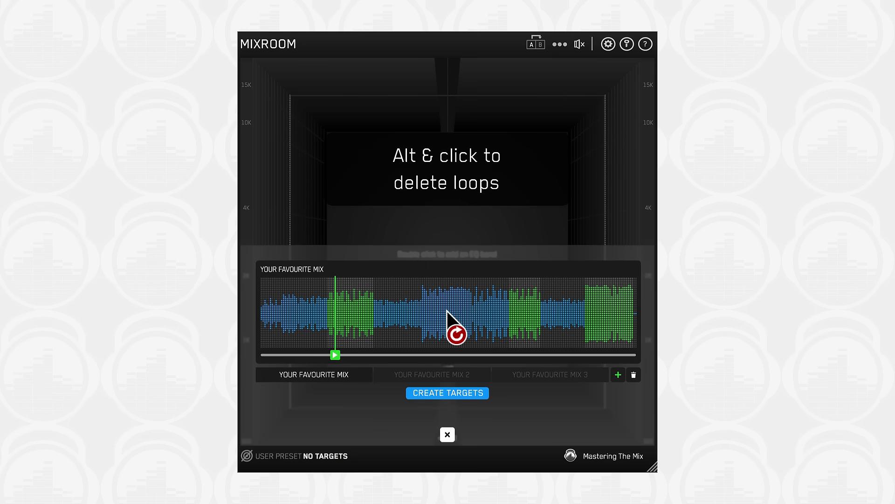
alt+click(446, 311)
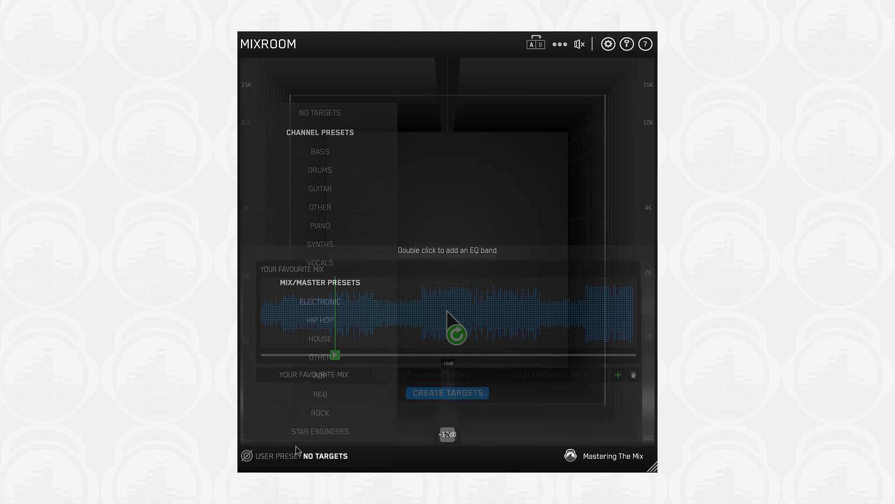
Load Star Engineers Modern Rock Master and choose Reset Targets from the ••• menu.
mouse_move(393, 429)
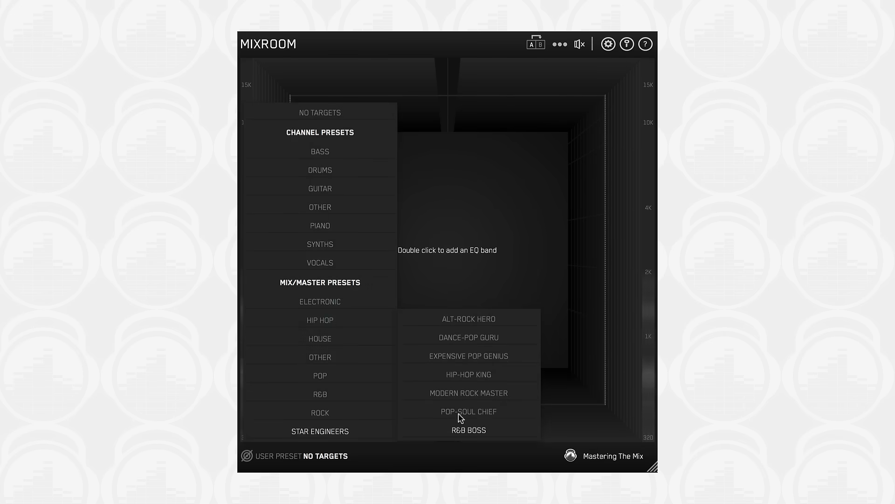
click(484, 393)
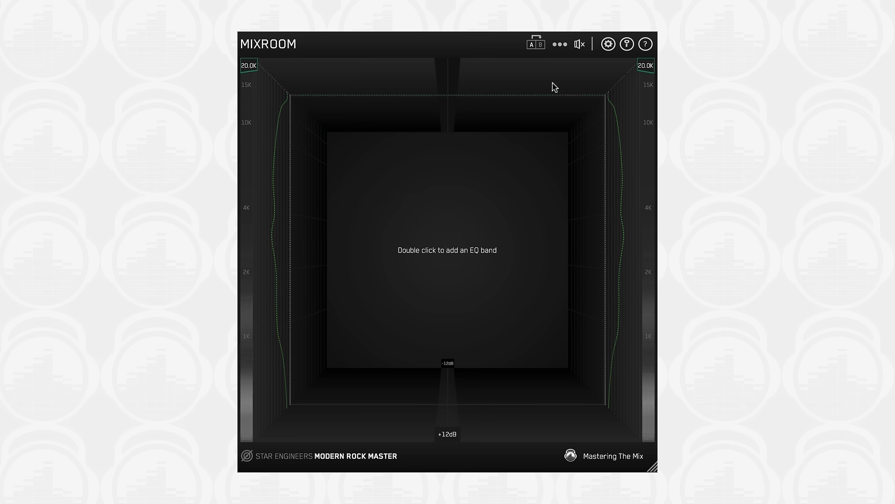
click(559, 45)
click(559, 109)
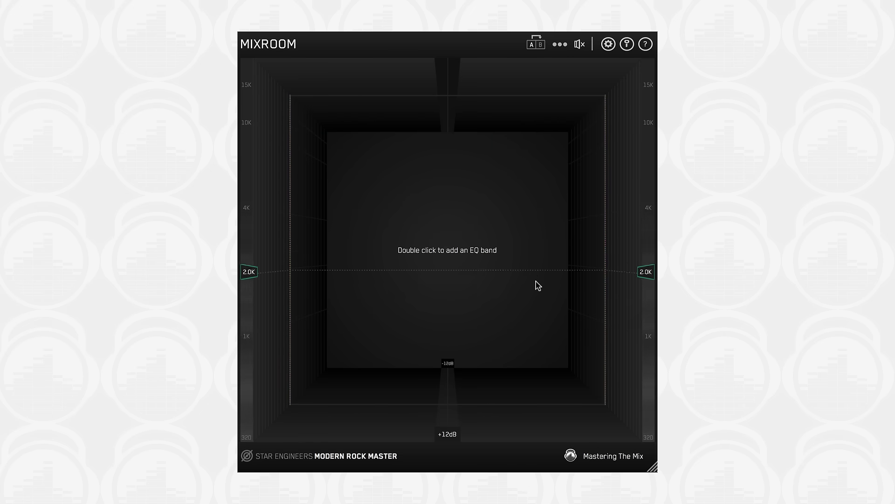
Add bands near 1020Hz, 3380Hz and the top, moving the orange one to about 12590Hz.
double_click(527, 321)
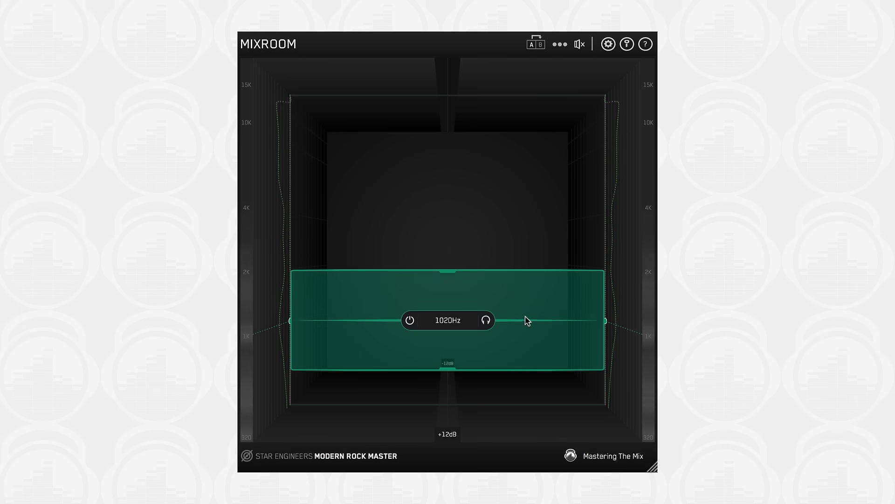
scroll(527, 320, up, 6)
double_click(535, 227)
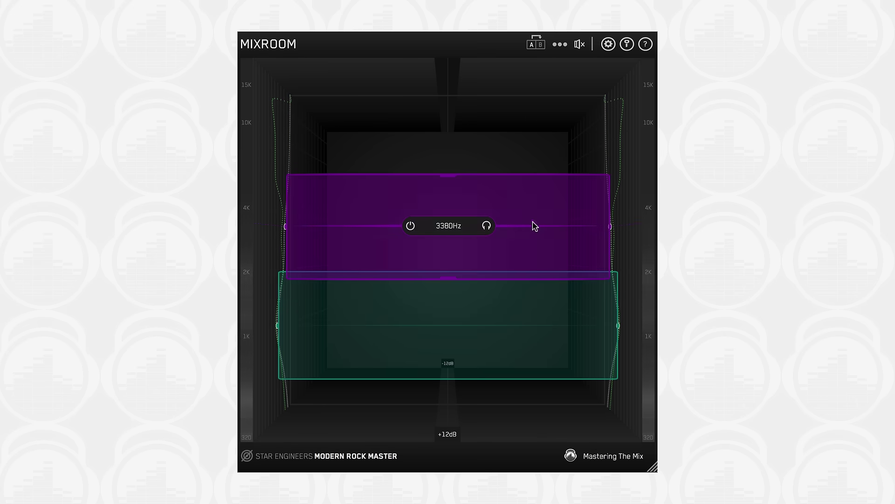
double_click(530, 140)
scroll(529, 140, up, 5)
drag(527, 136, 522, 106)
Add a cyan band below the orange one, lower its frequency, and retune green to 1060Hz.
double_click(566, 169)
scroll(566, 171, up, 3)
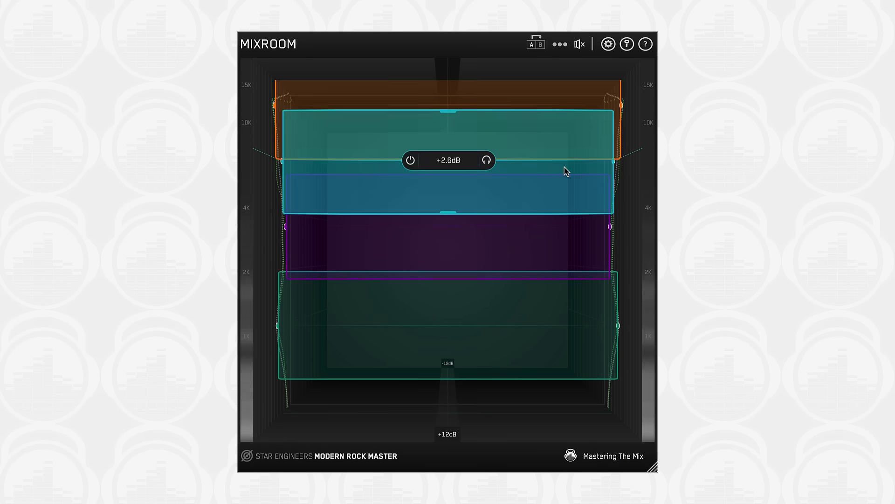
drag(545, 164, 544, 176)
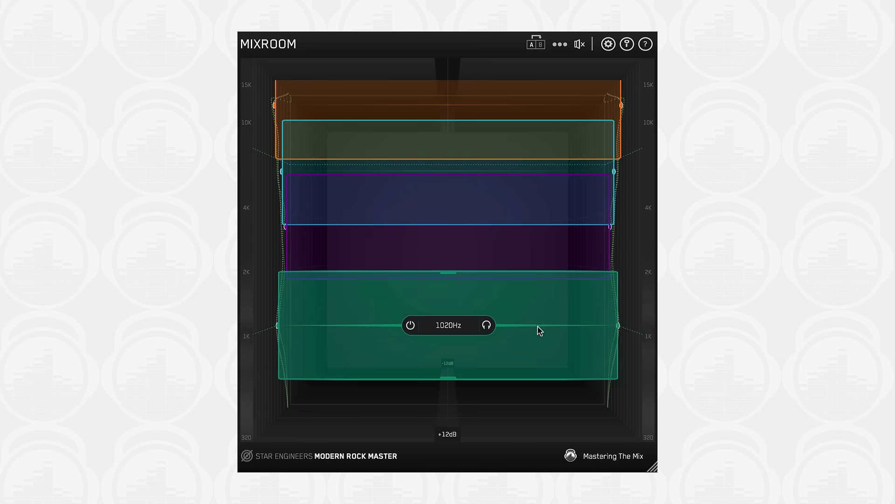
mouse_move(539, 330)
mouse_down()
mouse_move(536, 338)
mouse_move(538, 325)
mouse_up()
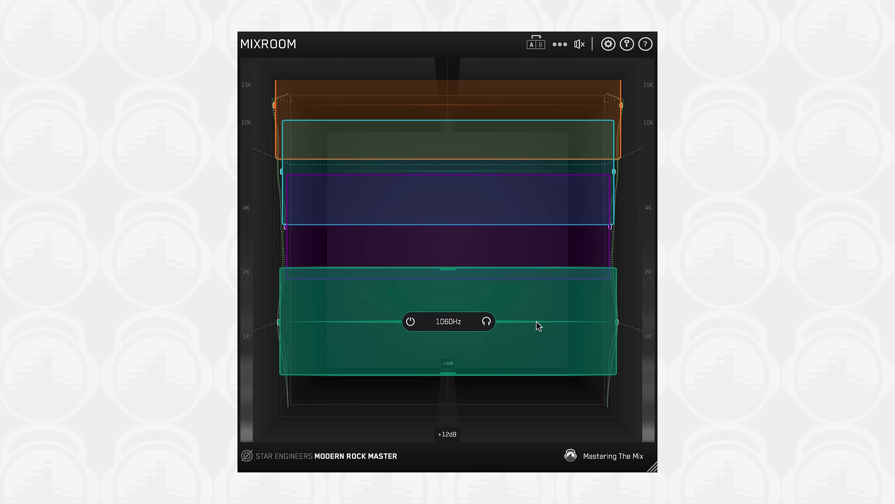
mouse_move(536, 393)
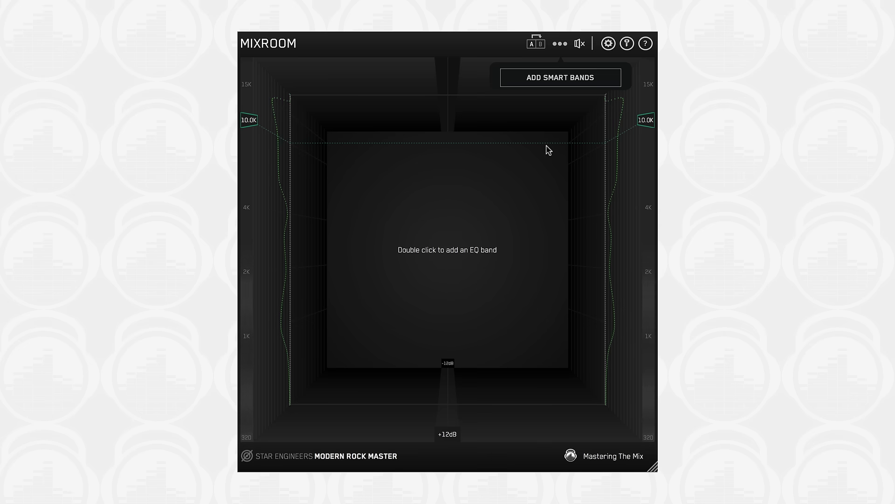
Add bands near 10K and 2.8K, then fill the display using Add Smart Bands.
click(552, 84)
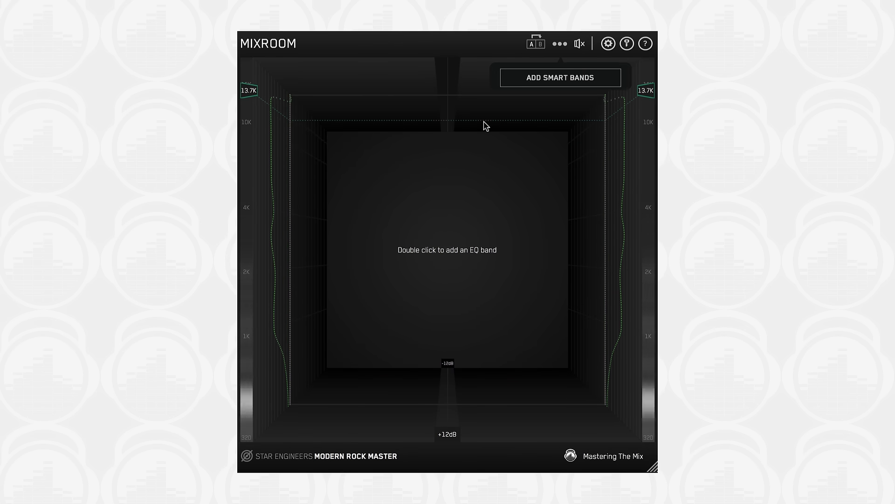
double_click(487, 123)
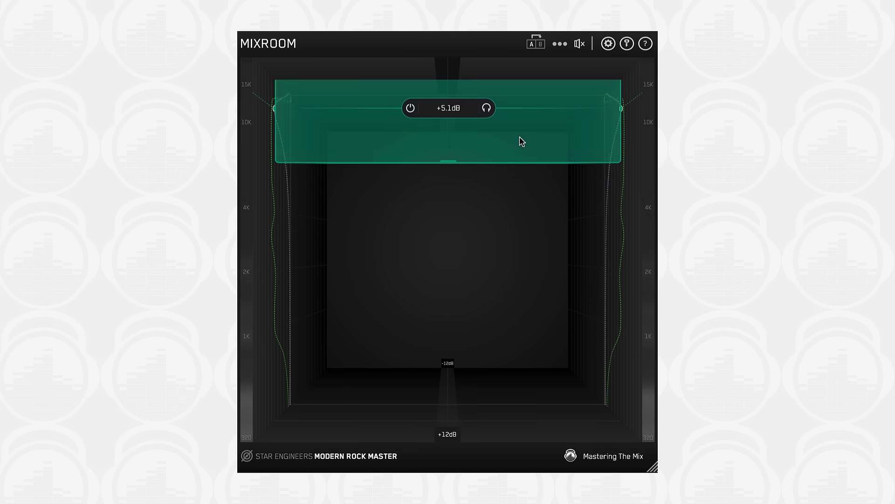
drag(439, 159, 445, 181)
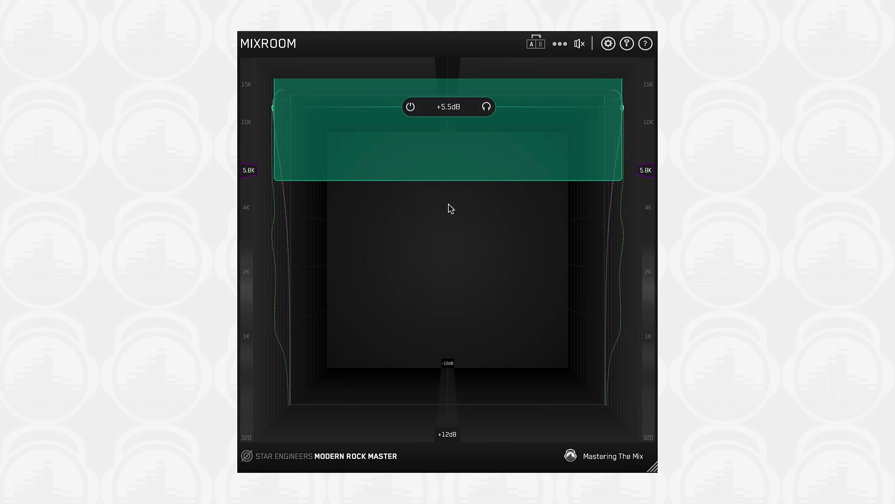
double_click(469, 245)
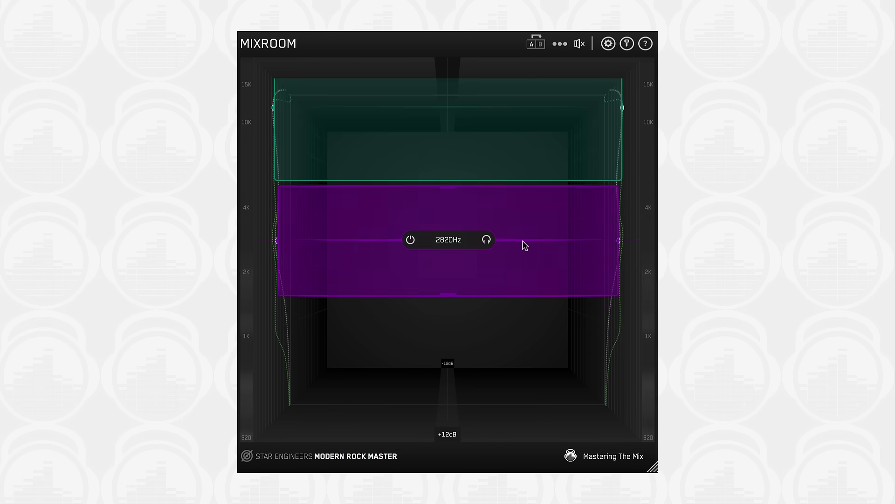
click(560, 43)
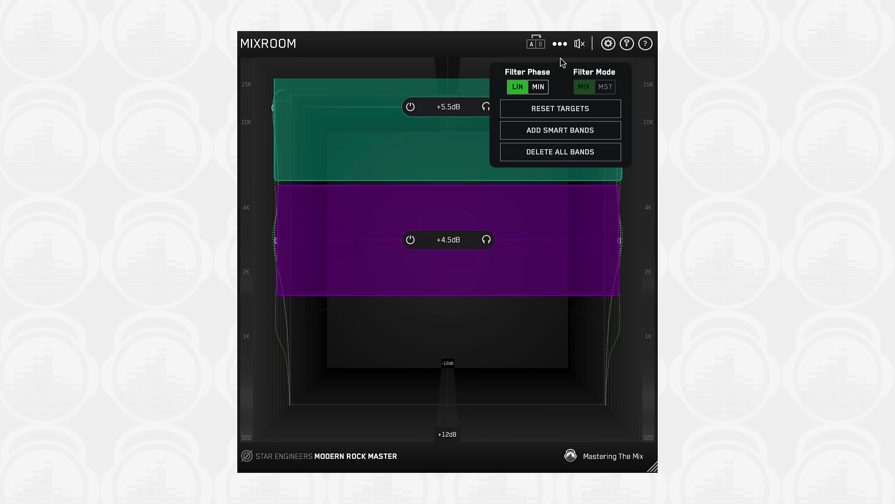
click(561, 128)
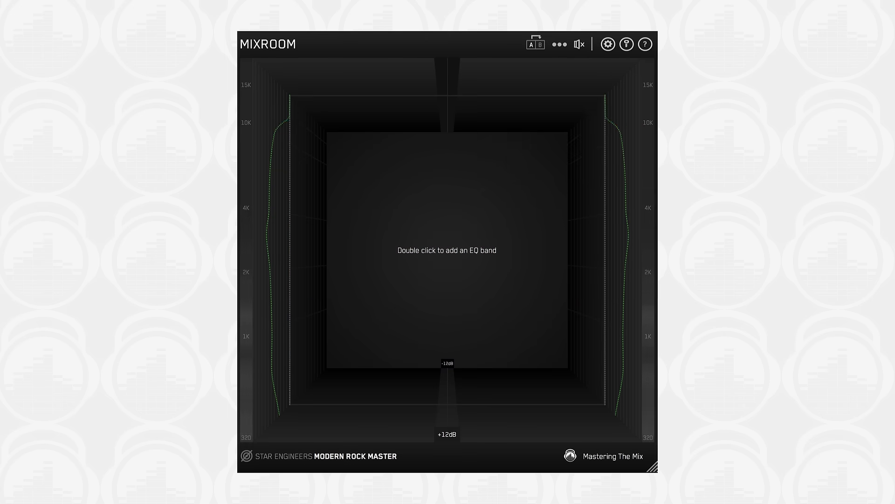
Compare mix and master filter modes, then add a band at 5220Hz and narrow its Q.
click(560, 45)
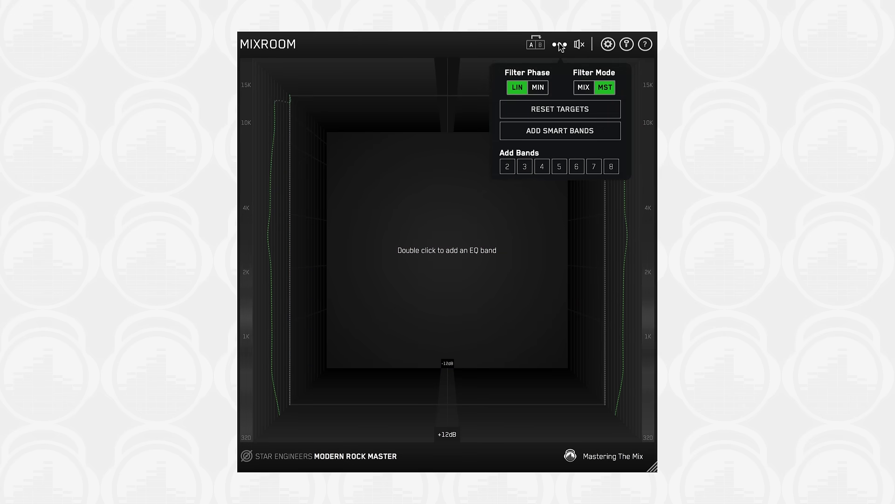
click(585, 88)
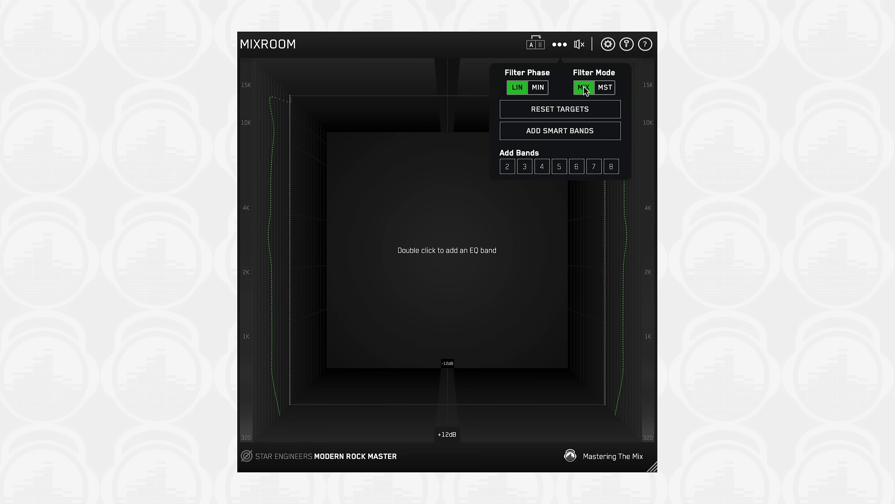
click(606, 89)
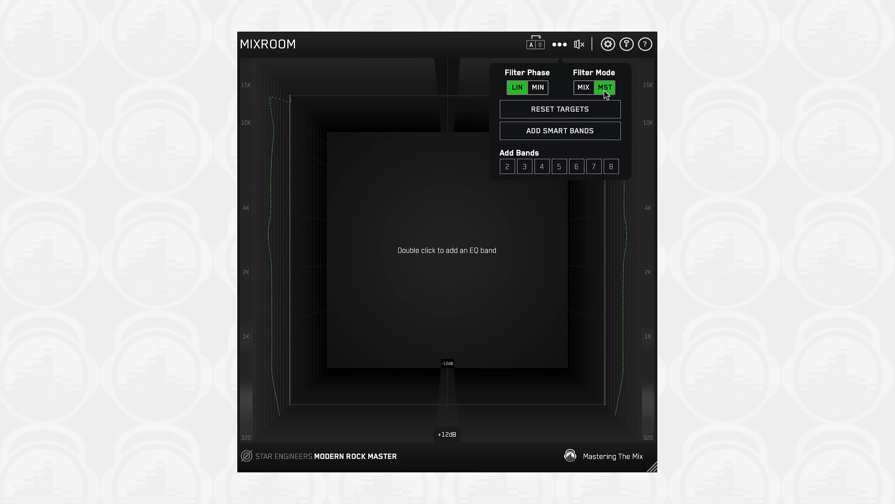
click(588, 89)
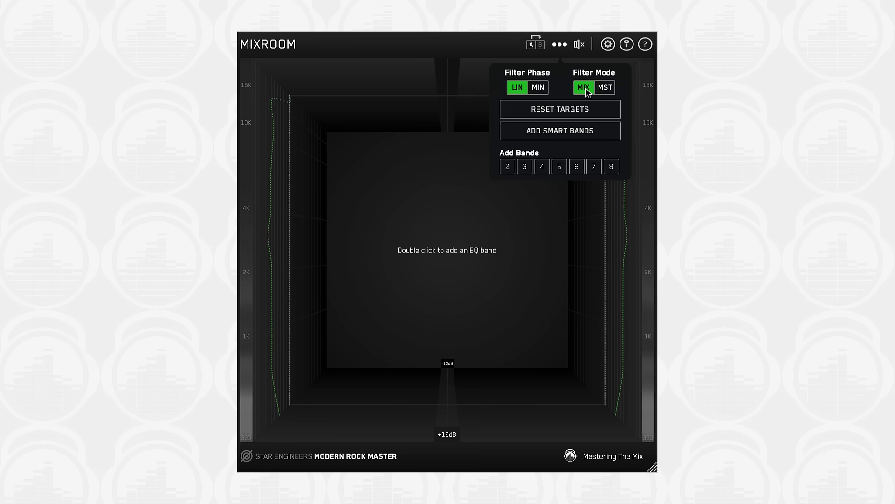
double_click(396, 195)
scroll(528, 201, down, 5)
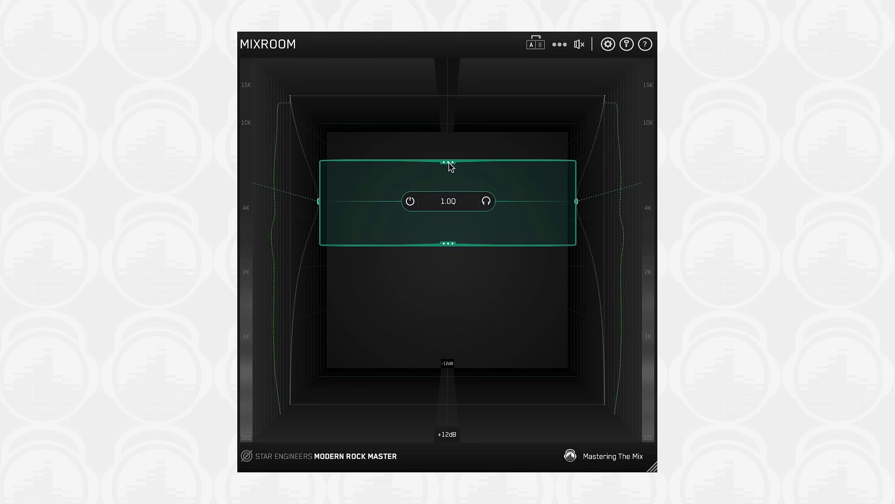
drag(449, 164, 450, 175)
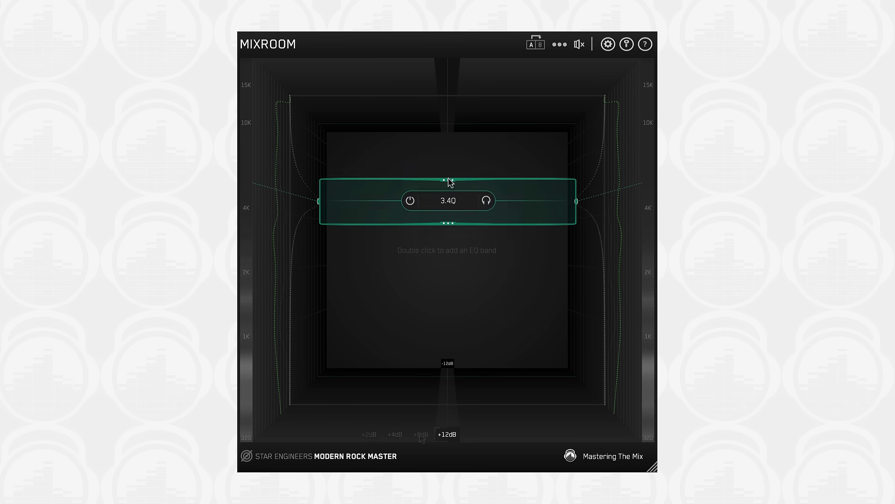
Set filters to master mode, add a centre band and widen it to a lower Q.
click(560, 44)
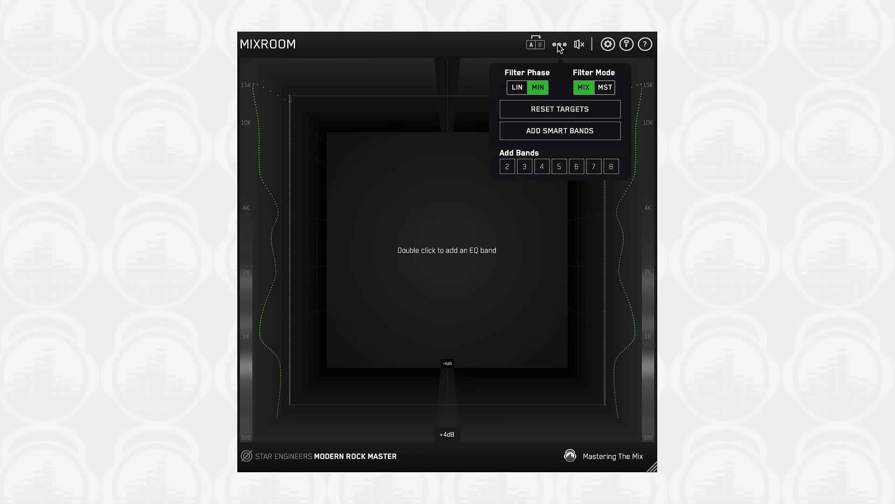
click(604, 86)
double_click(437, 207)
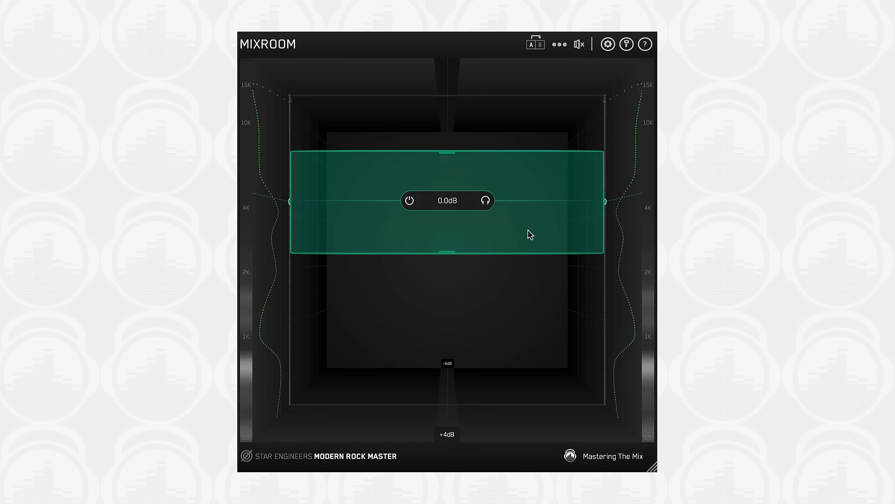
scroll(527, 233, up, 2)
scroll(530, 234, down, 5)
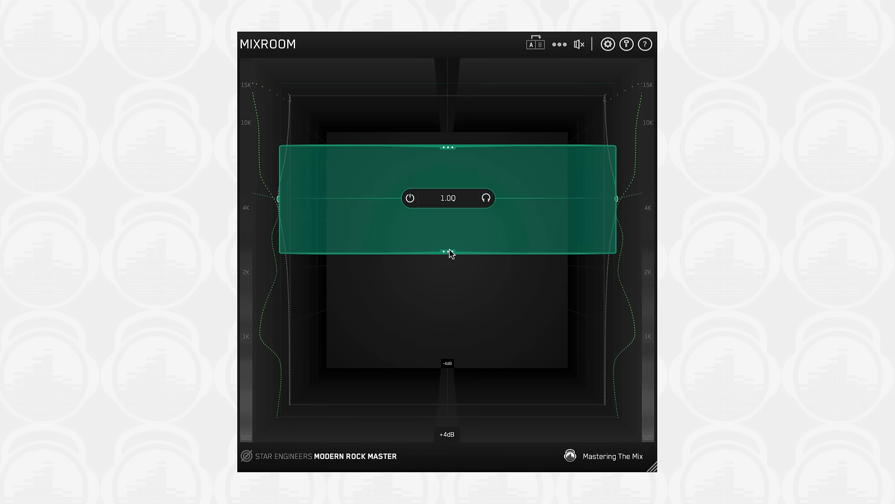
mouse_move(447, 252)
mouse_down()
mouse_move(451, 274)
mouse_move(452, 236)
mouse_up()
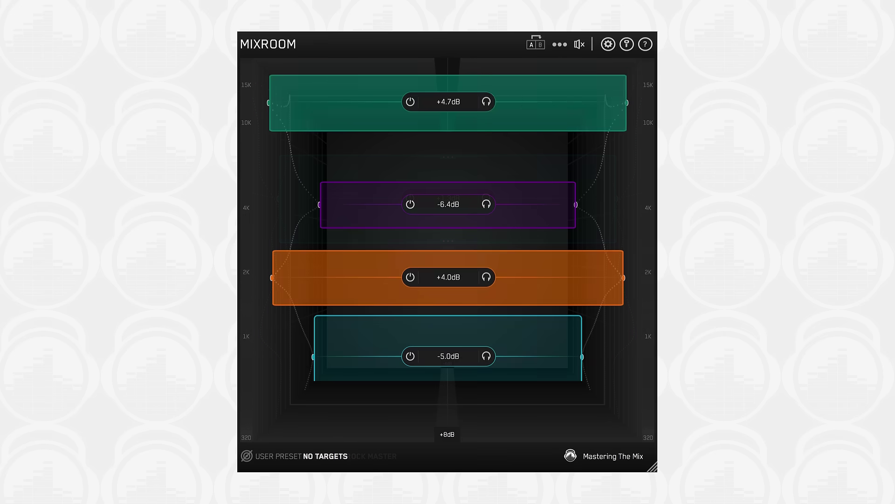
click(561, 44)
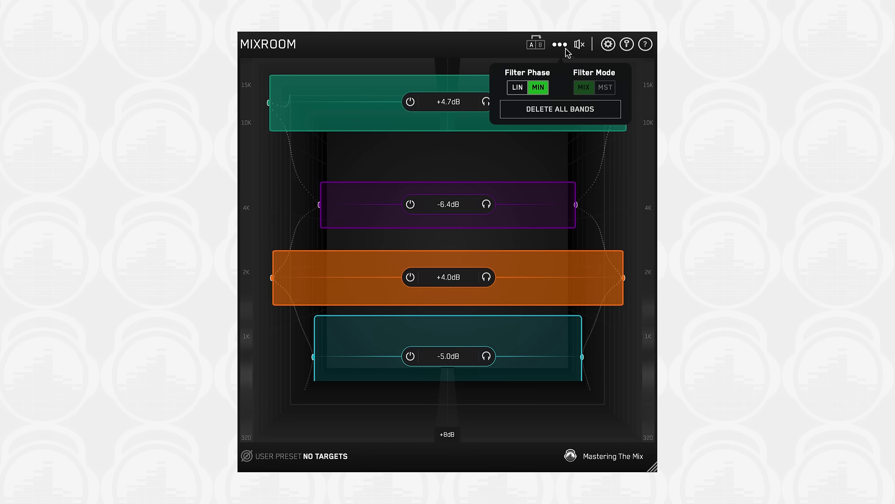
Switch filter phase between LIN and MIN twice, finishing on MIN with the options closed.
click(518, 88)
click(539, 91)
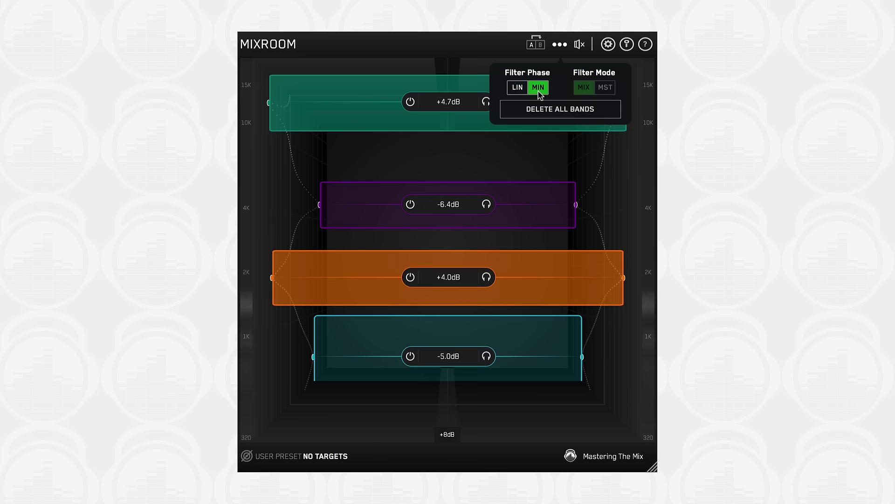
click(523, 91)
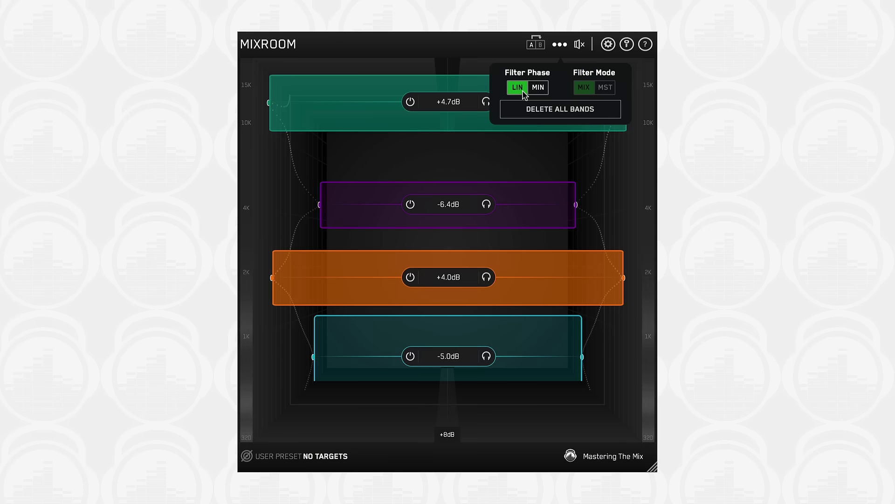
click(537, 92)
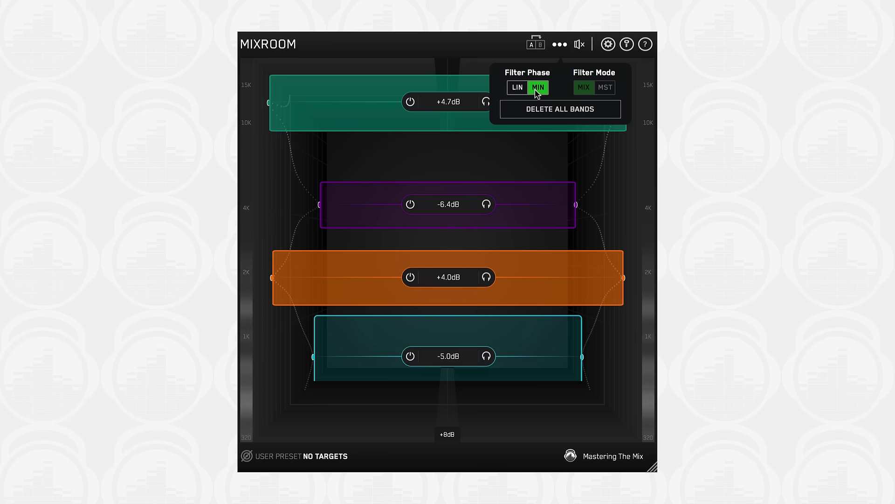
click(561, 45)
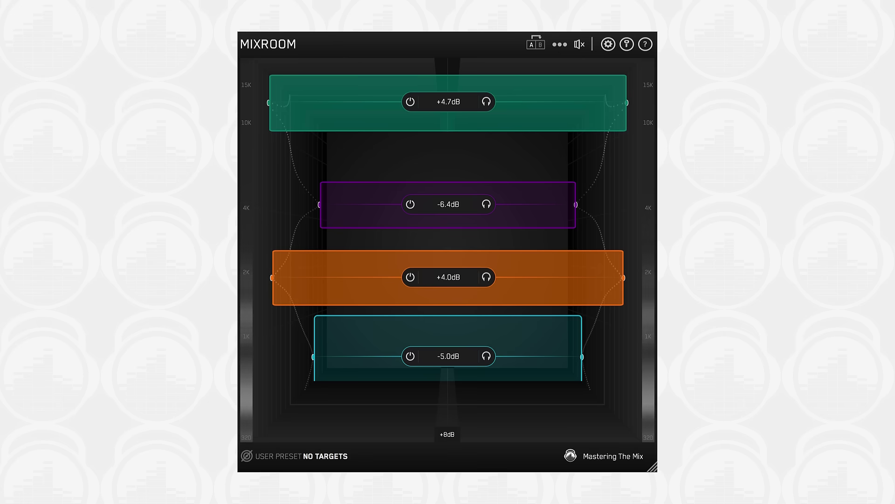
Bring up the output gain control and lower the output to about -5.8dB.
click(577, 43)
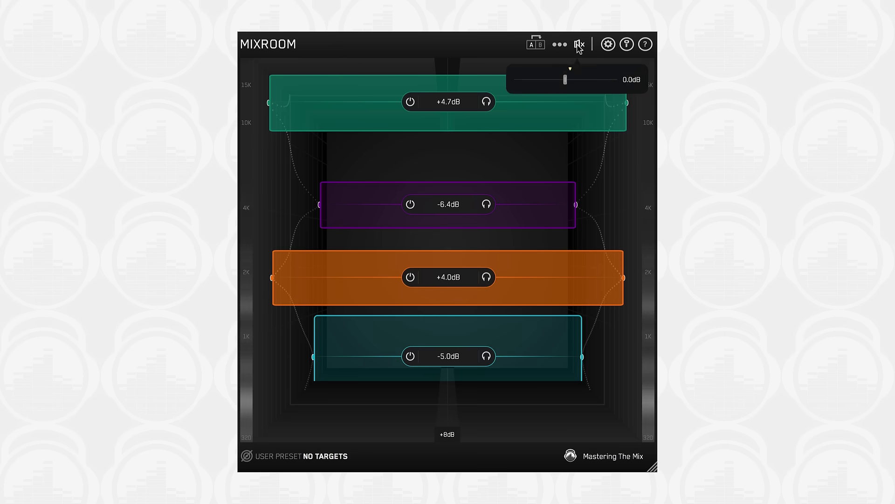
click(578, 45)
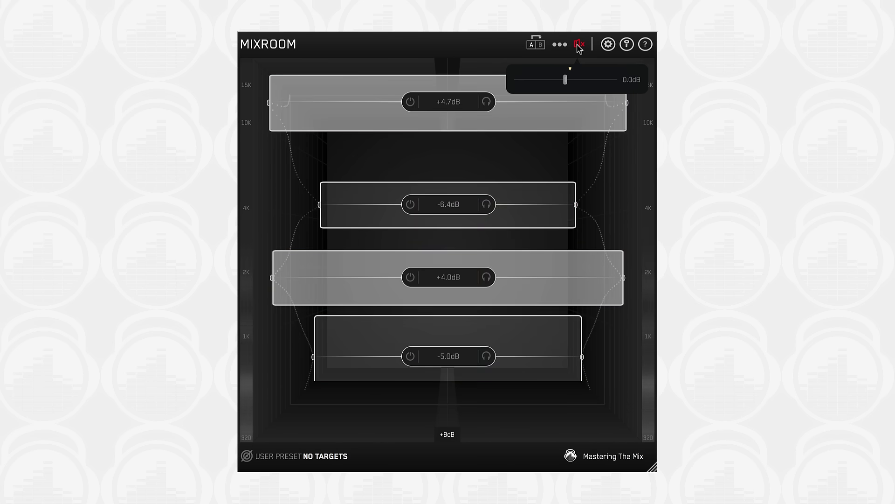
click(579, 46)
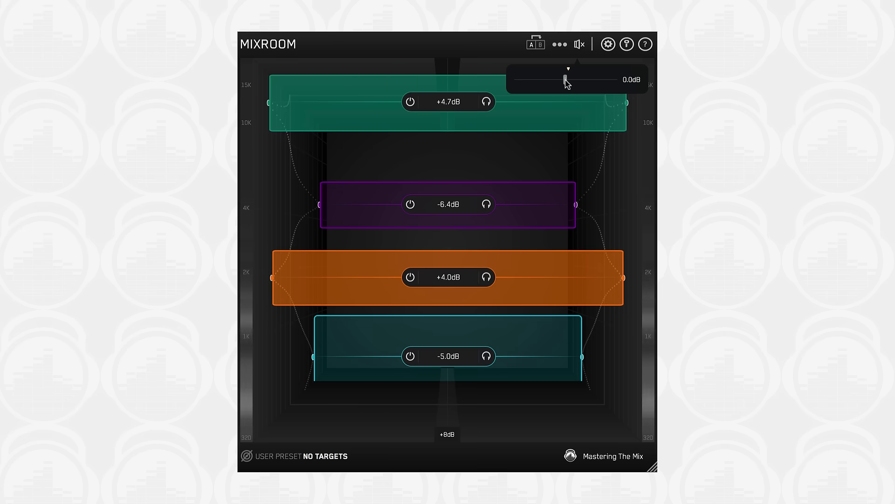
drag(567, 83, 570, 83)
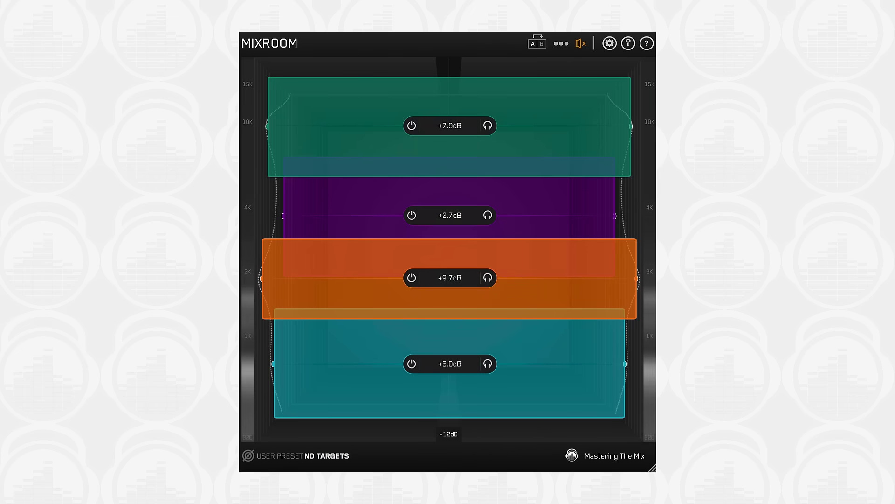
mouse_move(580, 44)
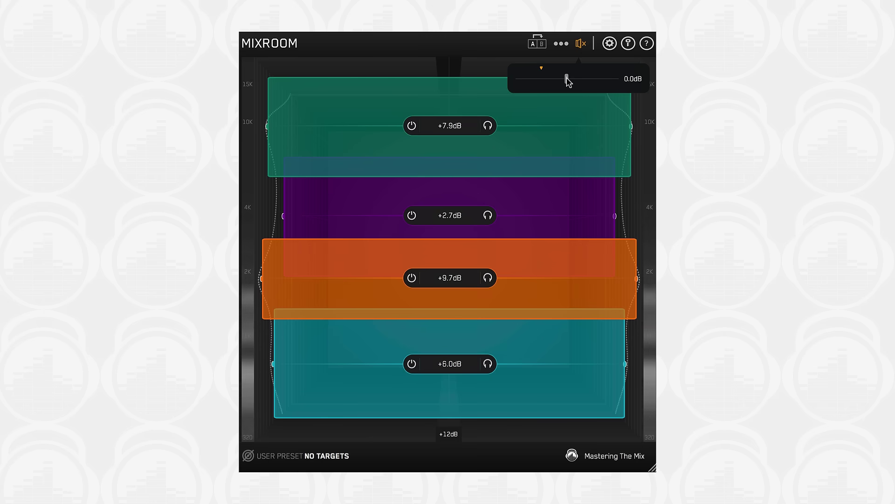
drag(567, 80, 542, 80)
Toggle EQ bypass on and off several times, ending with the EQ active.
click(582, 44)
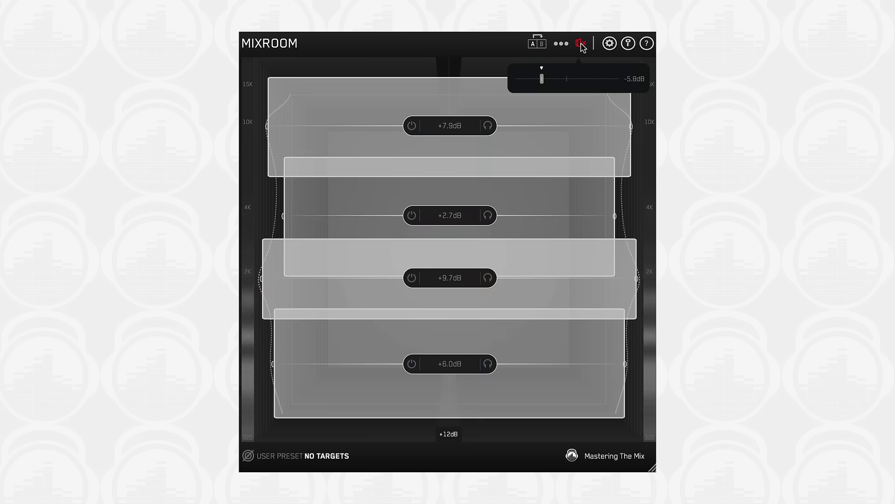
click(582, 44)
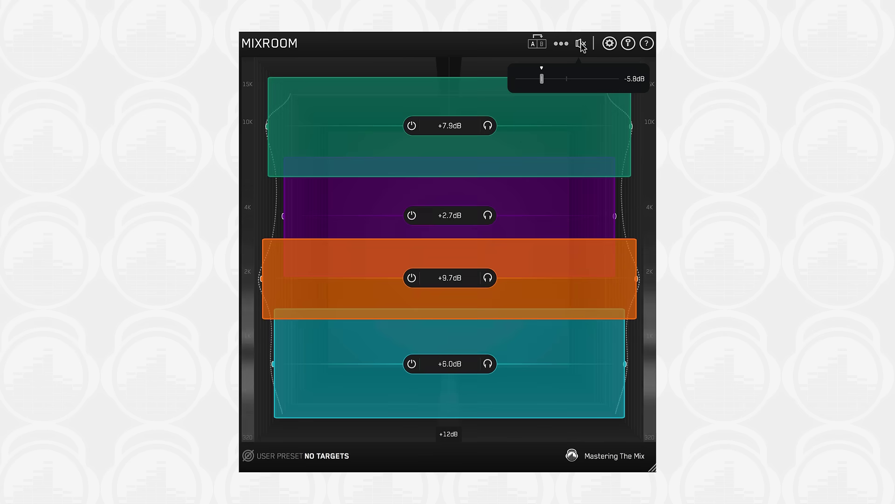
click(582, 44)
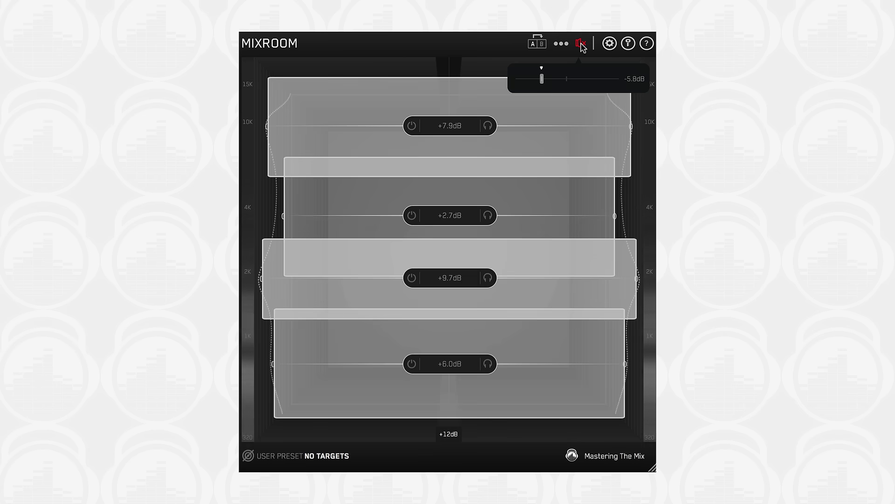
click(581, 45)
click(582, 44)
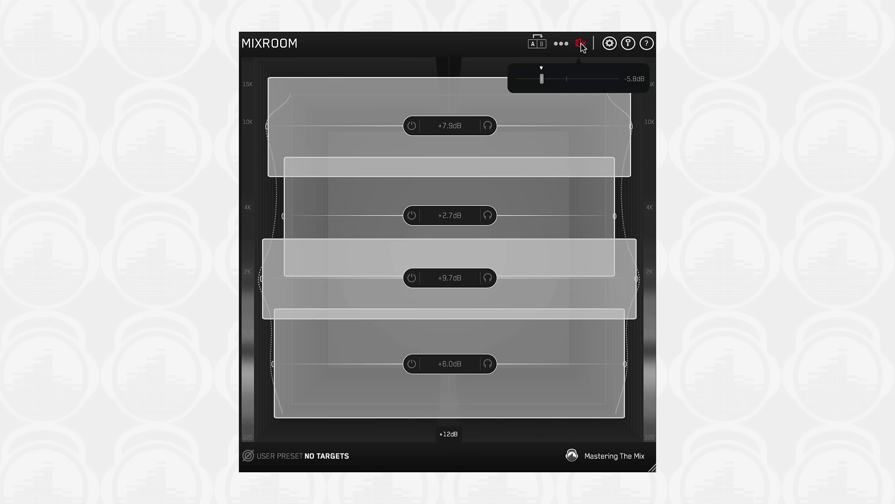
click(581, 44)
click(582, 45)
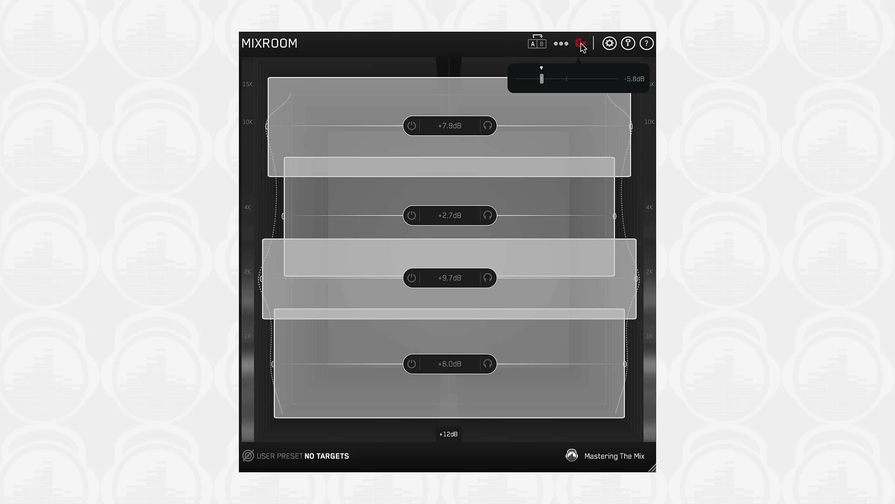
click(581, 44)
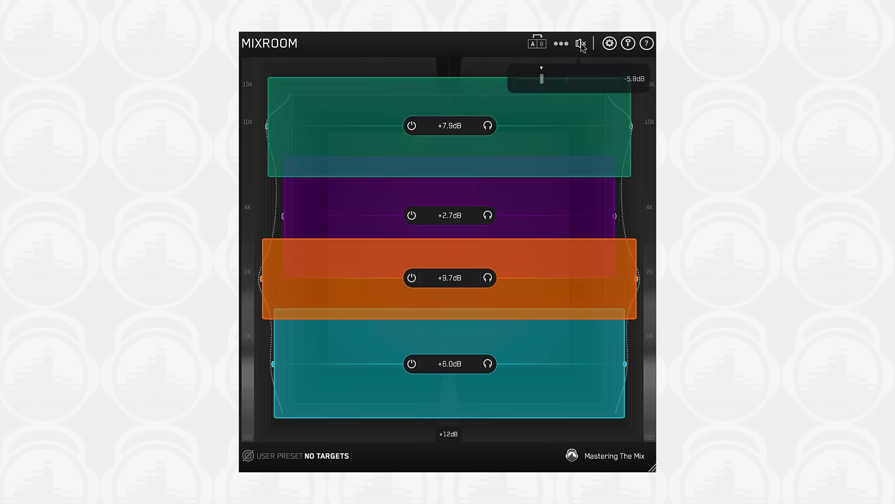
click(450, 435)
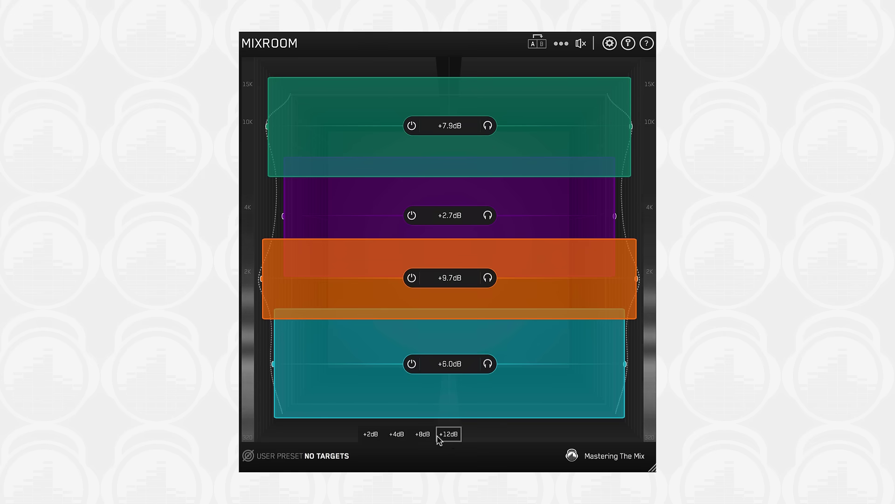
click(397, 434)
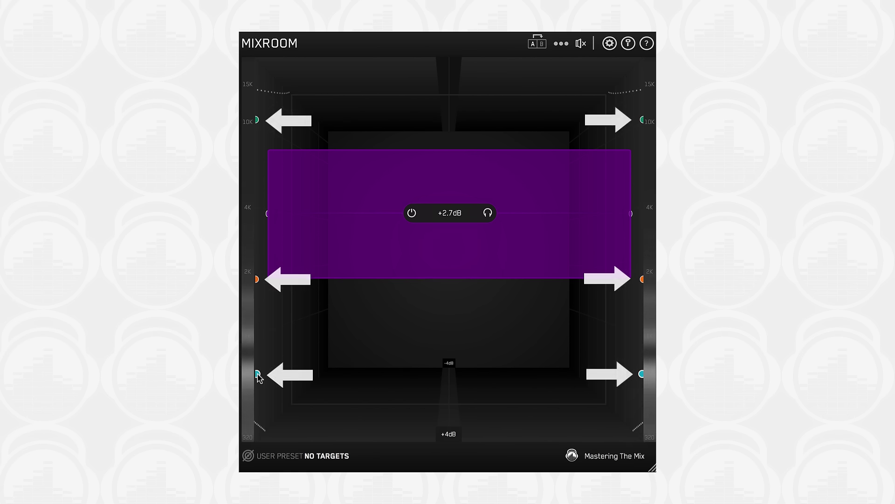
click(258, 374)
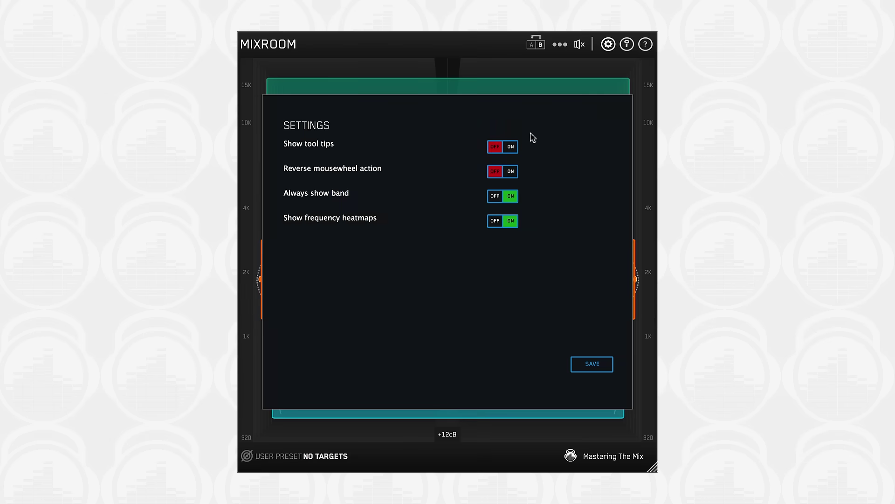
Set Show tool tips to ON, save the settings, and view the orange band's tooltip.
click(512, 147)
click(588, 364)
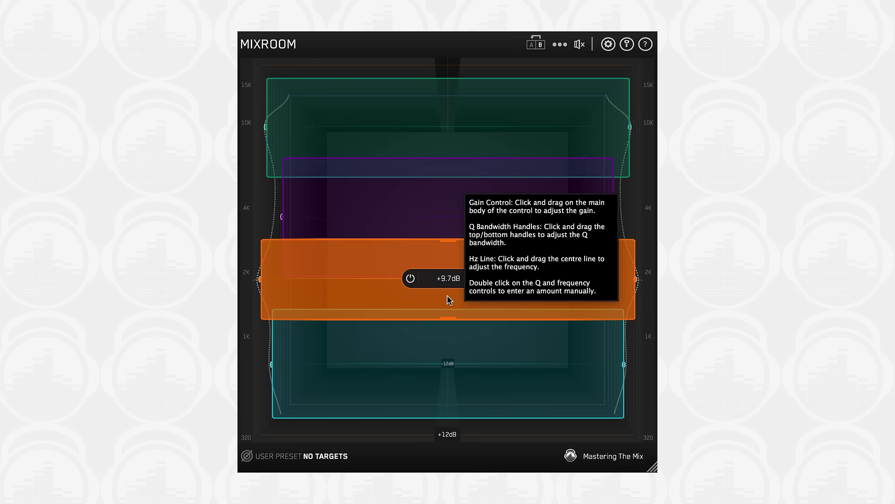
mouse_move(411, 279)
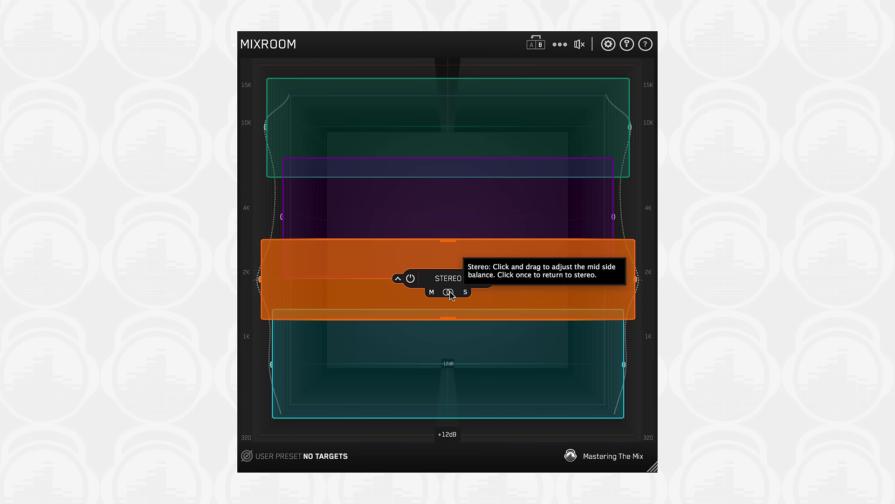